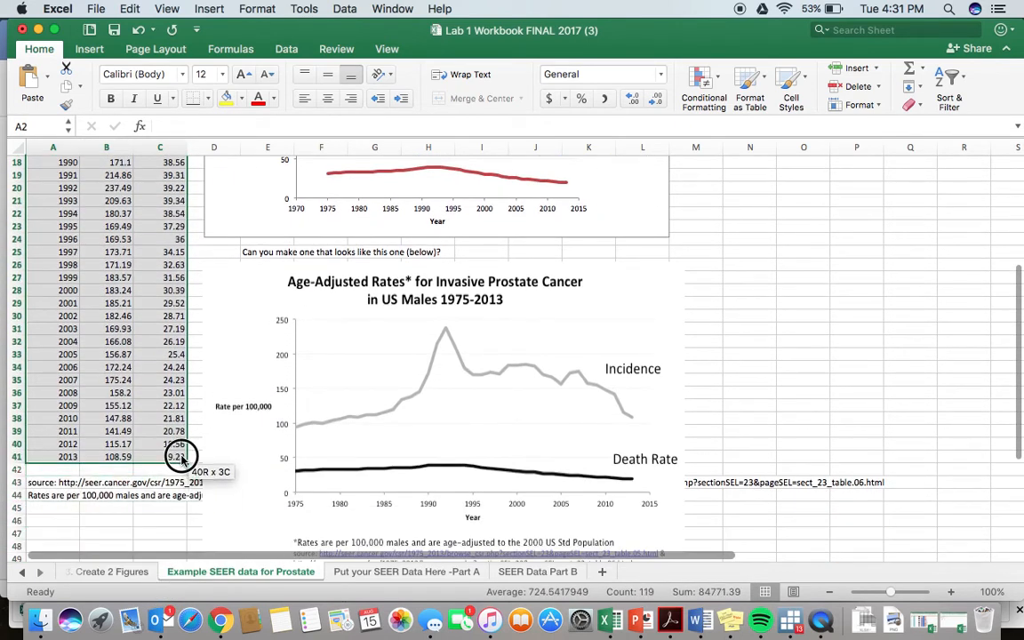
Copy the selected year, incidence and death rate data (A2:C41) into the "Put your SEER Data Here -Part A" sheet starting at cell A1.
key(super+c)
click(404, 576)
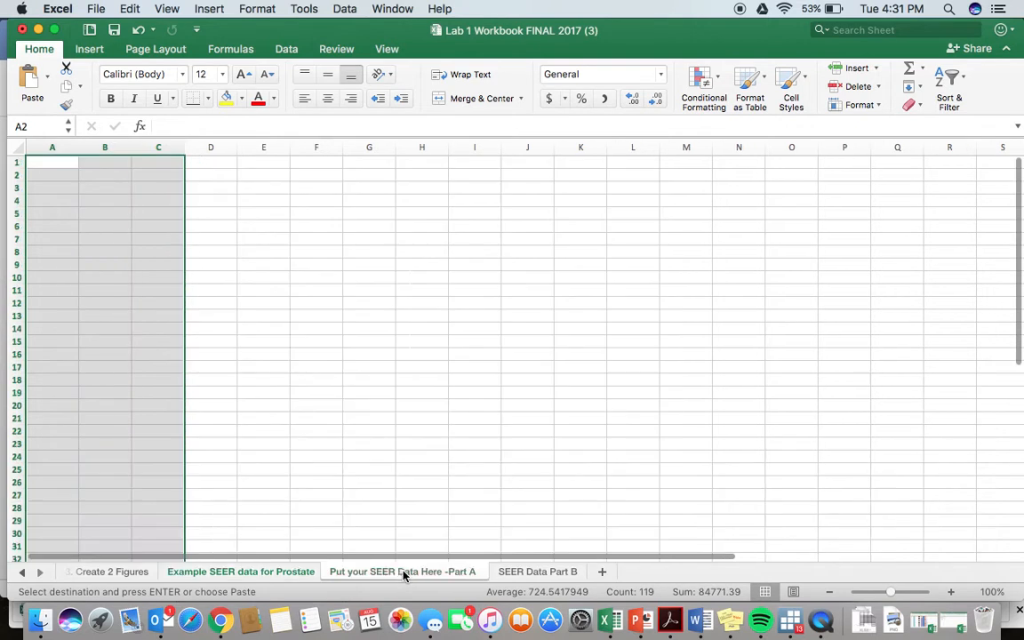
click(60, 166)
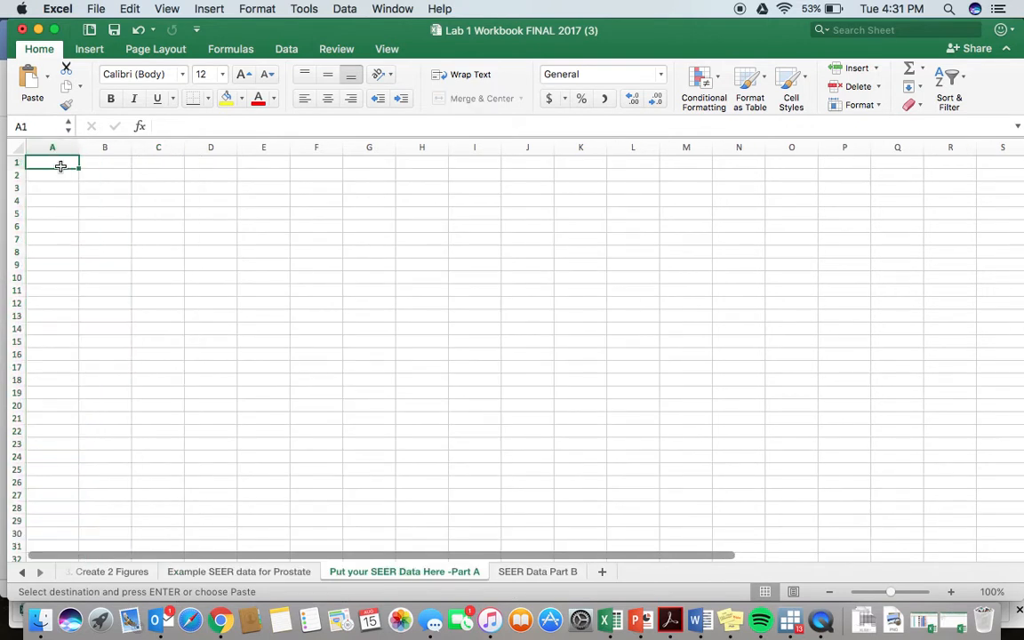
key(super+v)
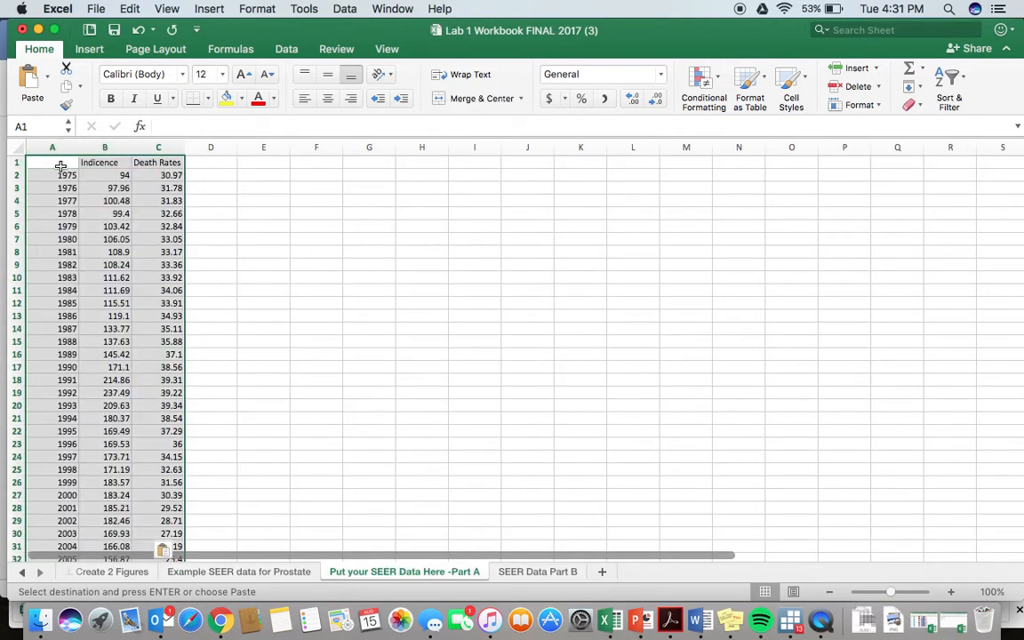
Insert a Scatter with Smooth Lines chart from the pasted data and enlarge it to span roughly columns H to N, rows 4 to 24.
click(89, 53)
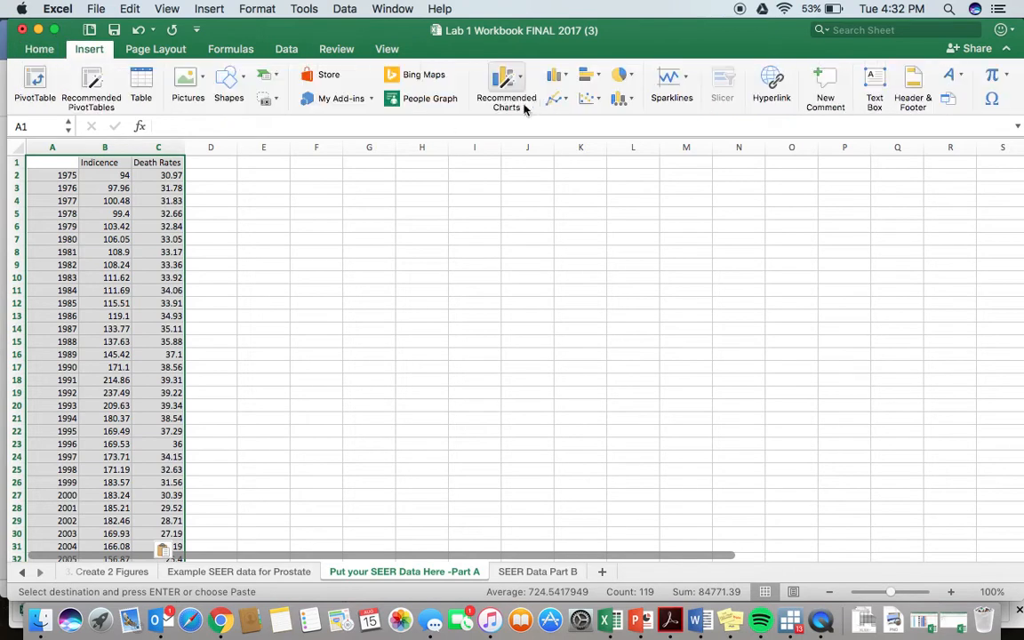
click(586, 101)
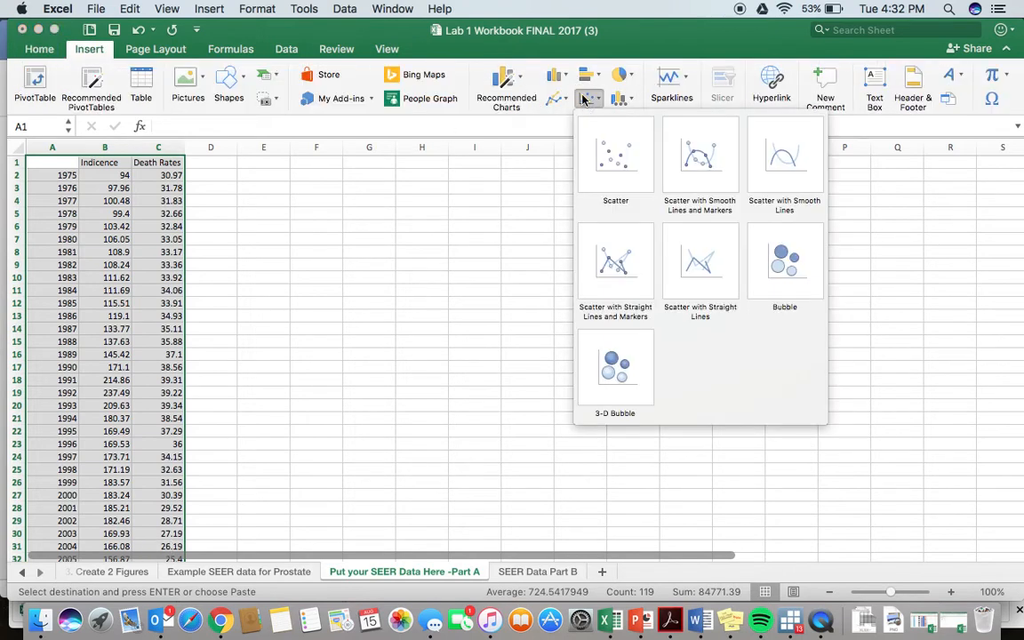
click(784, 178)
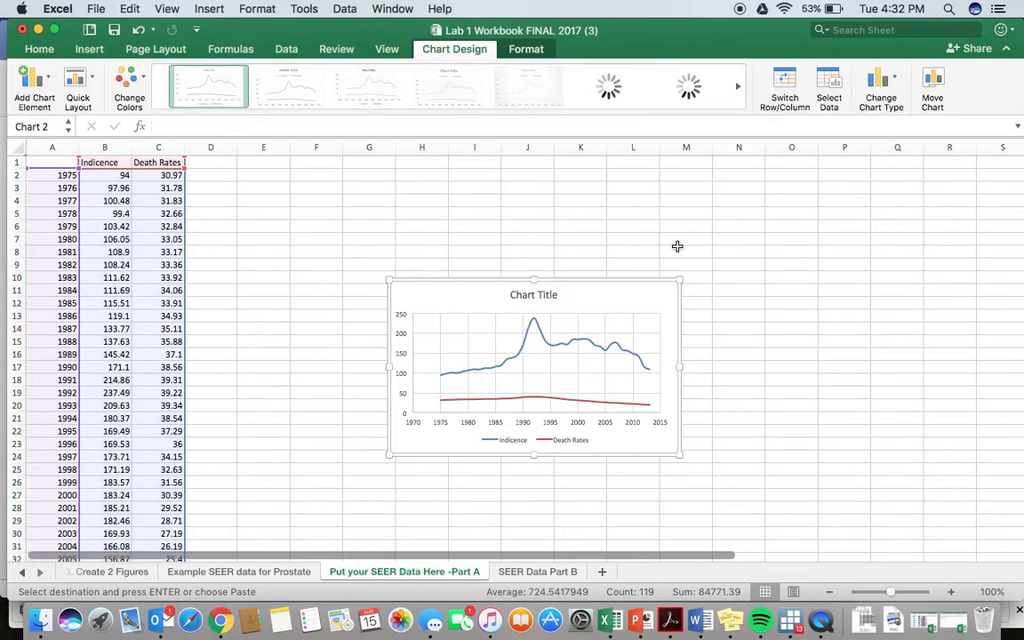
drag(679, 280, 681, 200)
drag(681, 456, 788, 470)
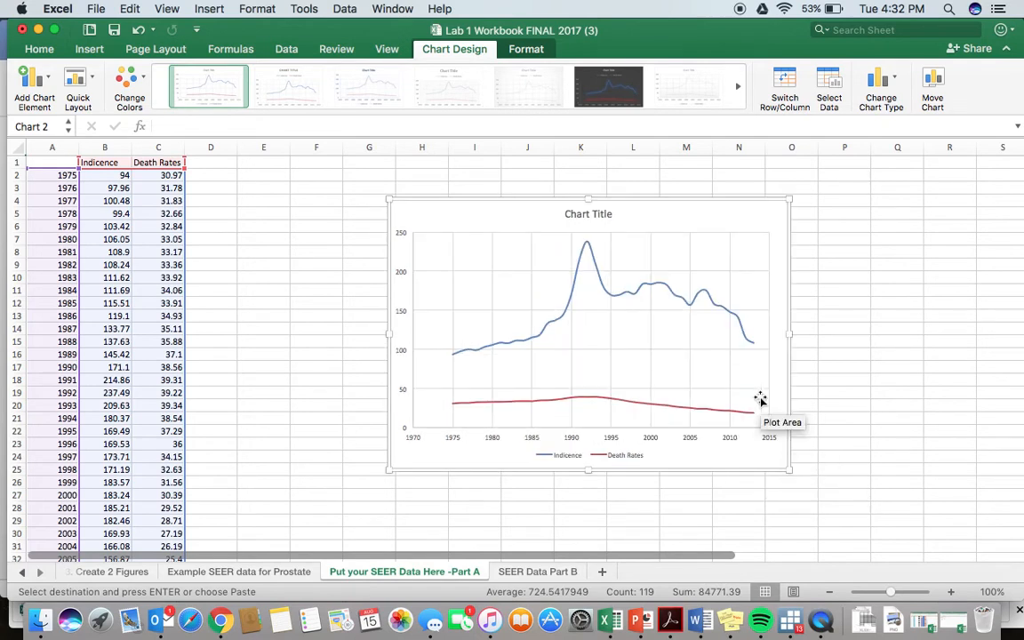
Set the minimum bound of the chart's horizontal axis to 1975.
click(652, 442)
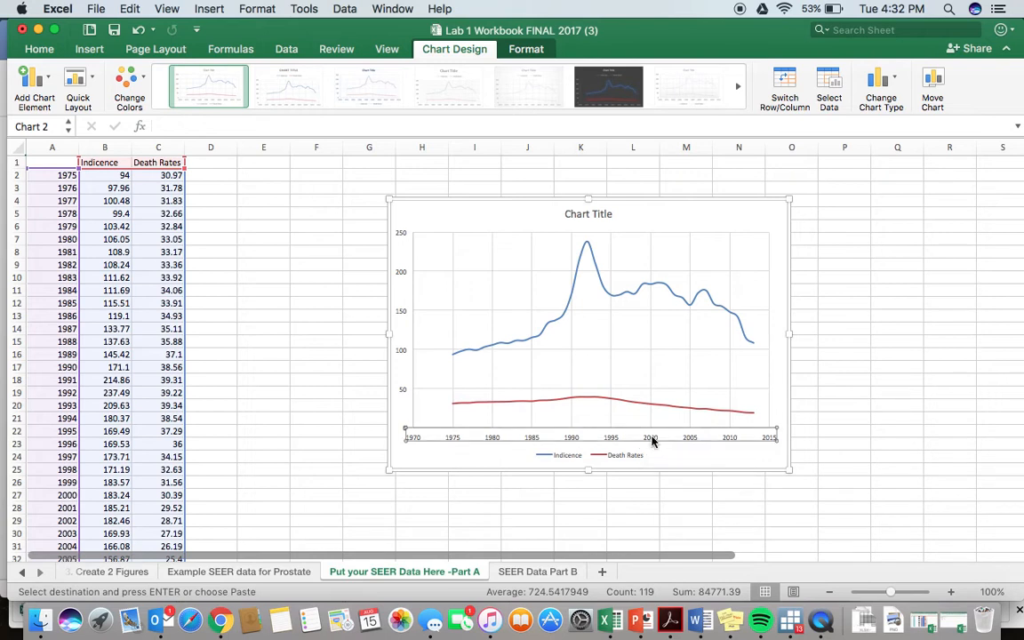
double_click(652, 442)
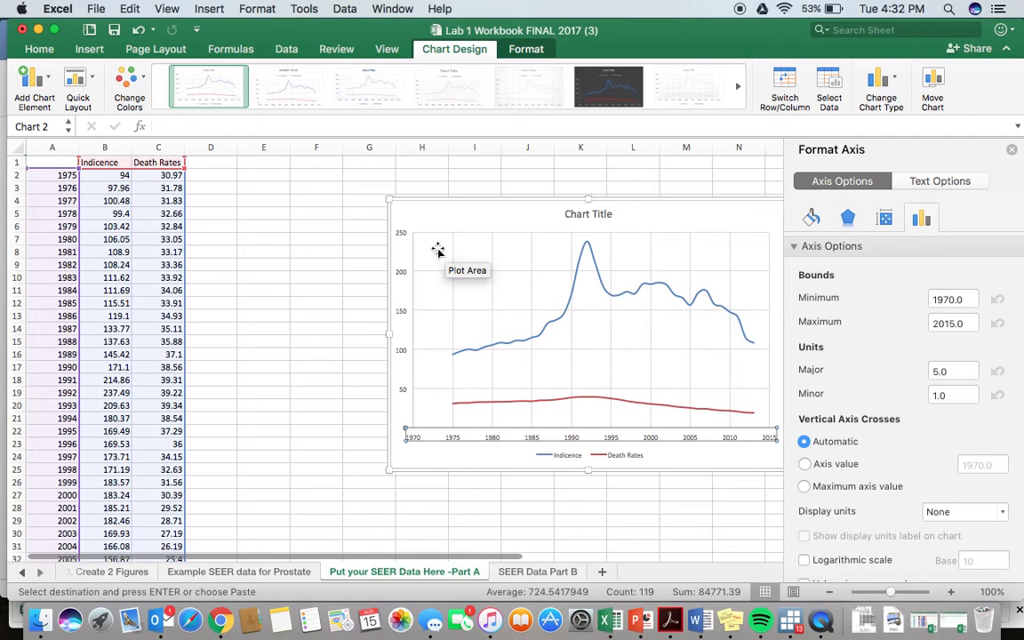
click(953, 299)
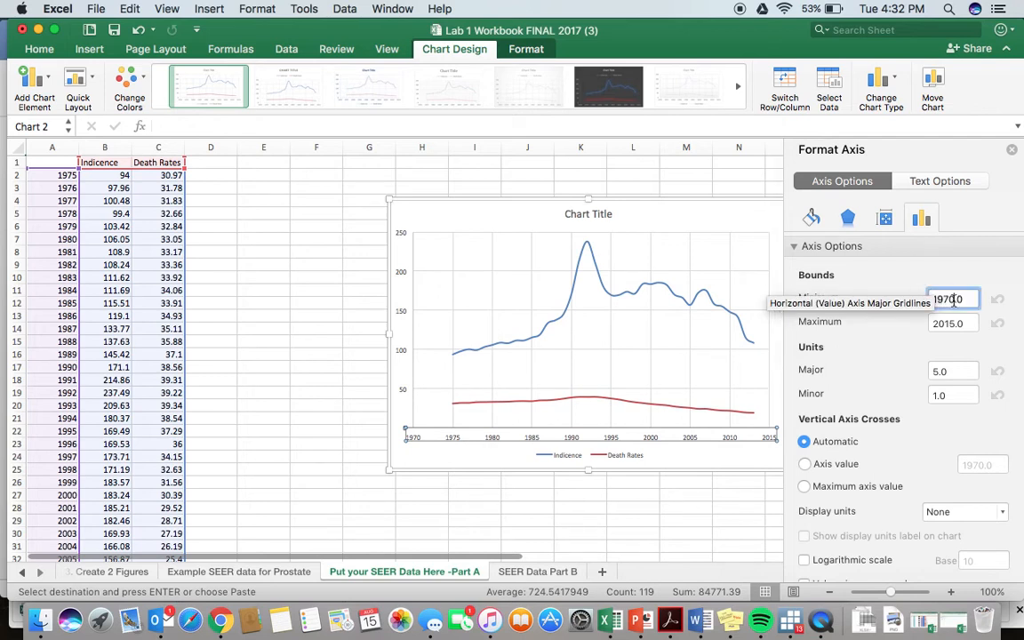
key(BackSpace)
key(BackSpace)
key(Return)
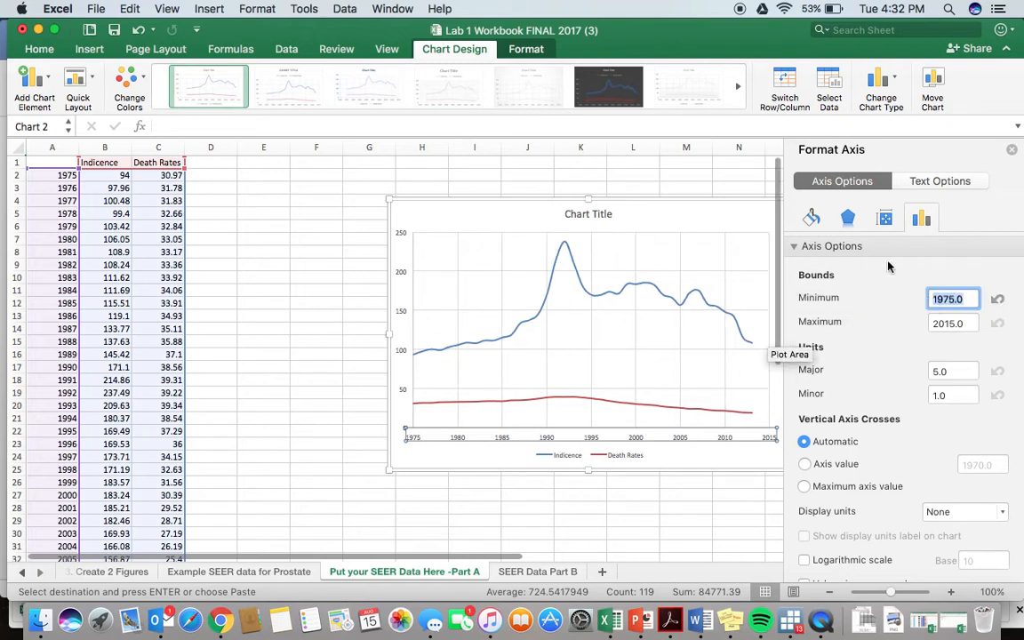
click(1013, 153)
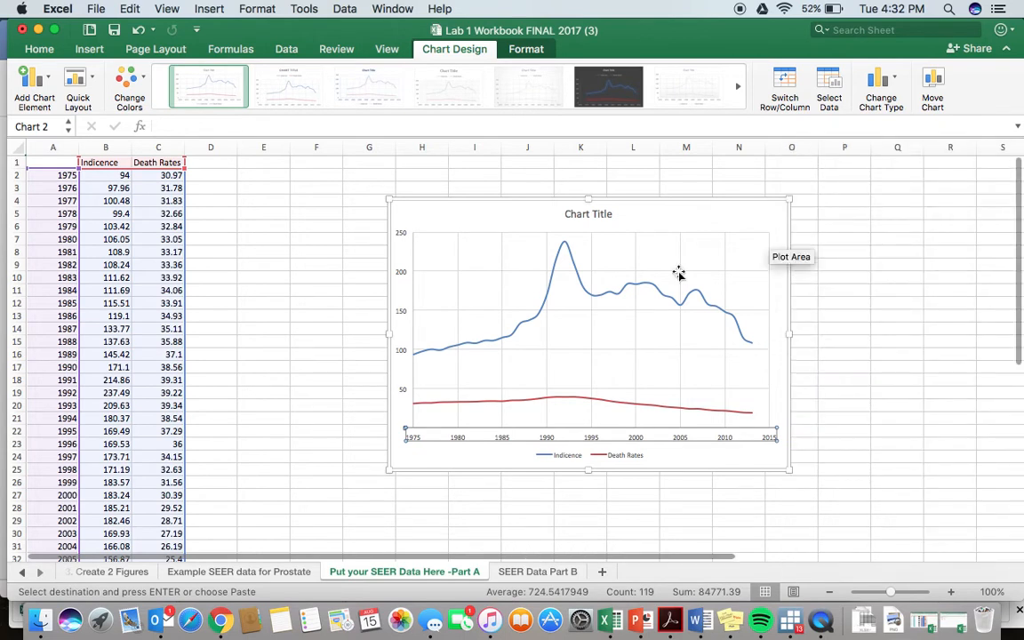
Add a primary vertical axis title to the chart reading "Rate per 100,000 Males".
click(403, 277)
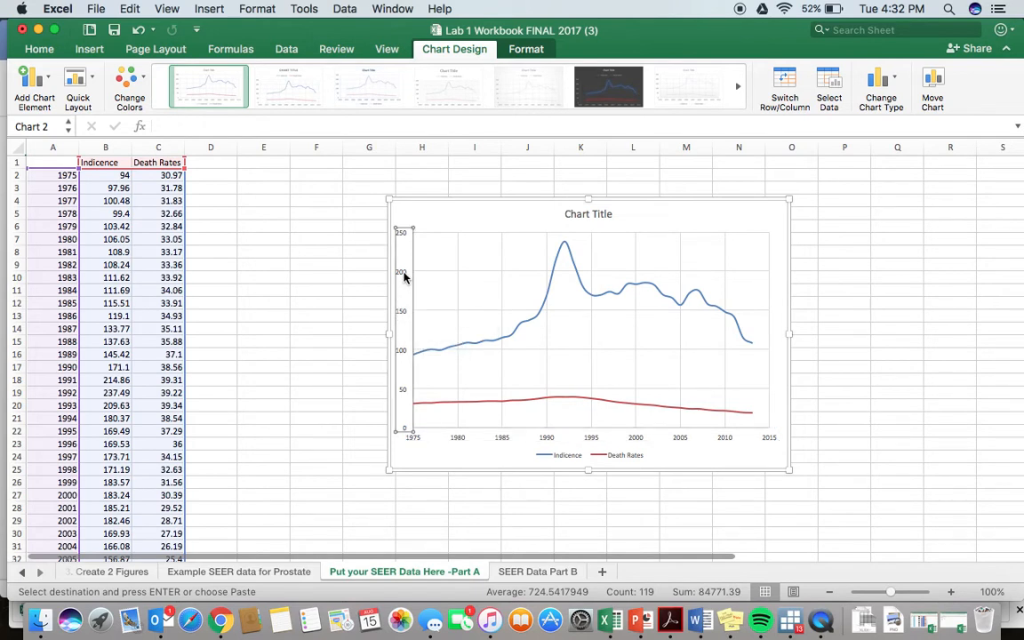
click(36, 83)
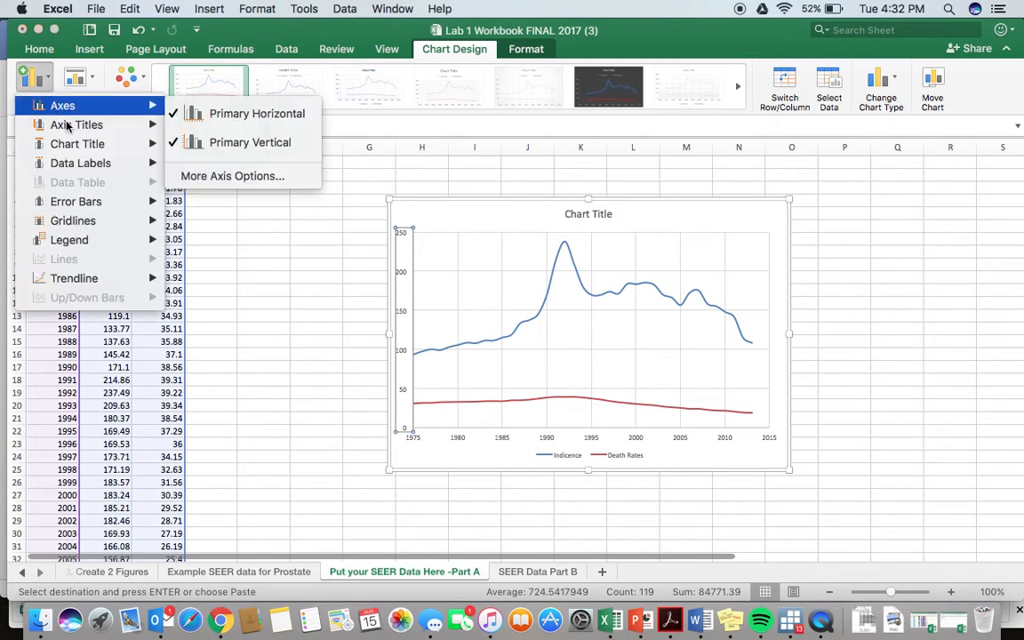
mouse_move(115, 125)
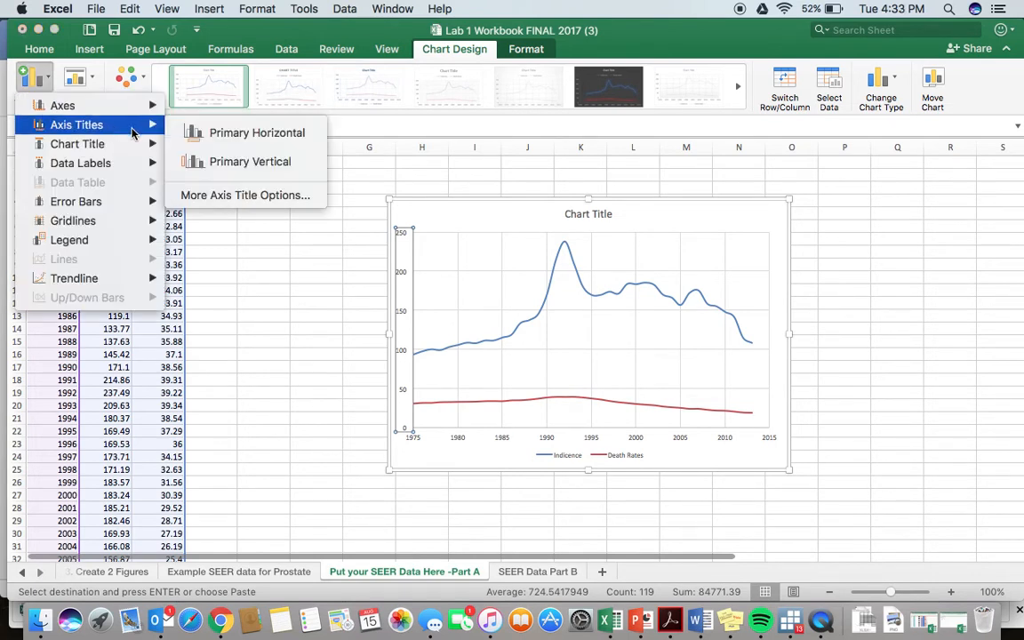
click(238, 171)
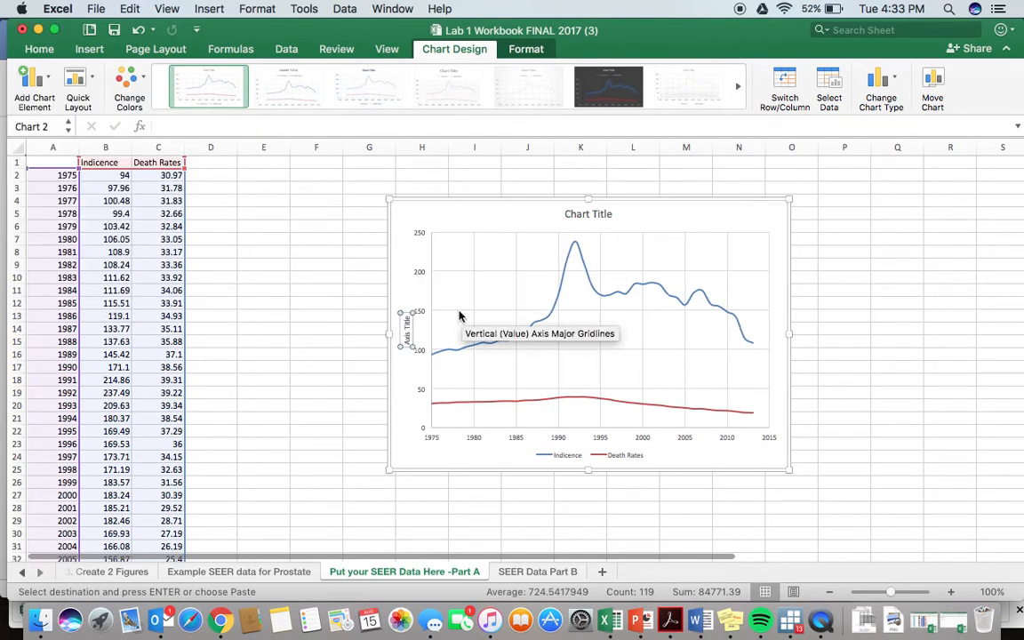
click(408, 317)
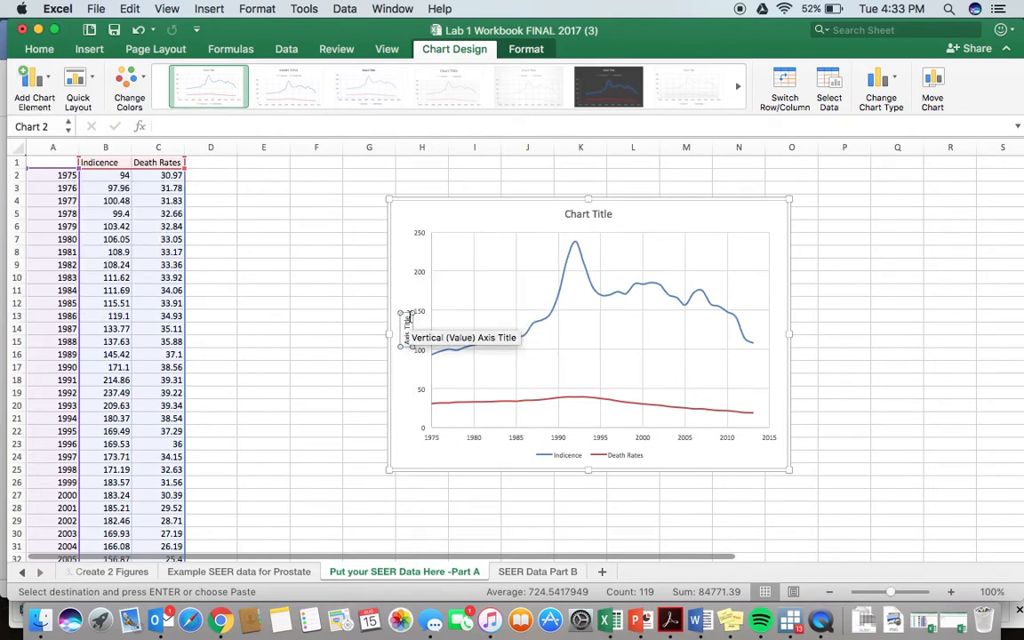
key(BackSpace)
key(BackSpace)
key(BackSpace)
key(BackSpace)
key(BackSpace)
key(BackSpace)
key(BackSpace)
key(BackSpace)
key(BackSpace)
key(BackSpace)
text(Rate per 100,000 Males)
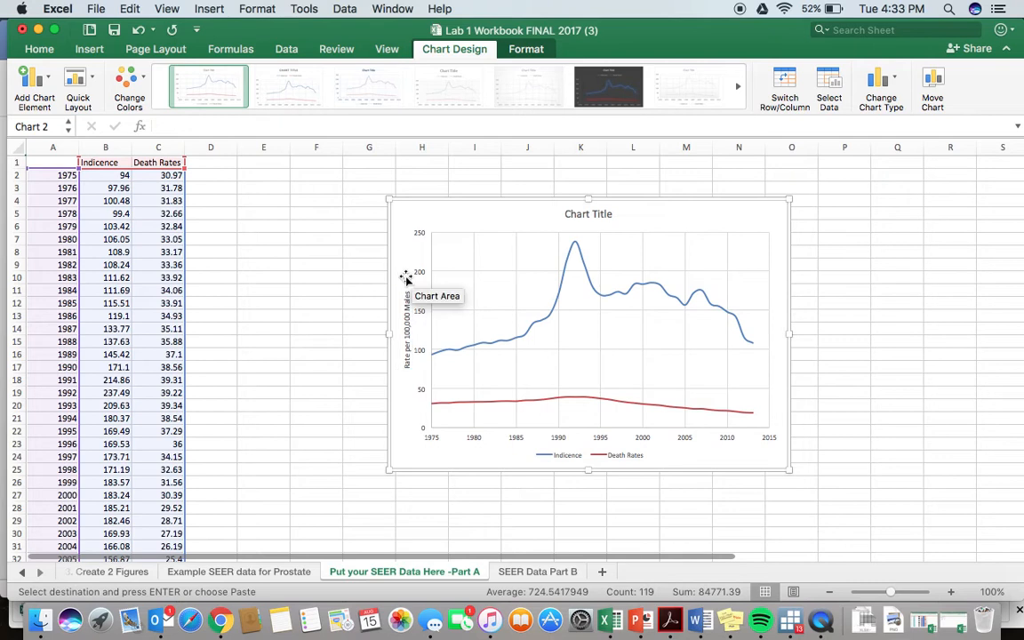
Change the vertical axis title's text direction to Horizontal.
click(406, 303)
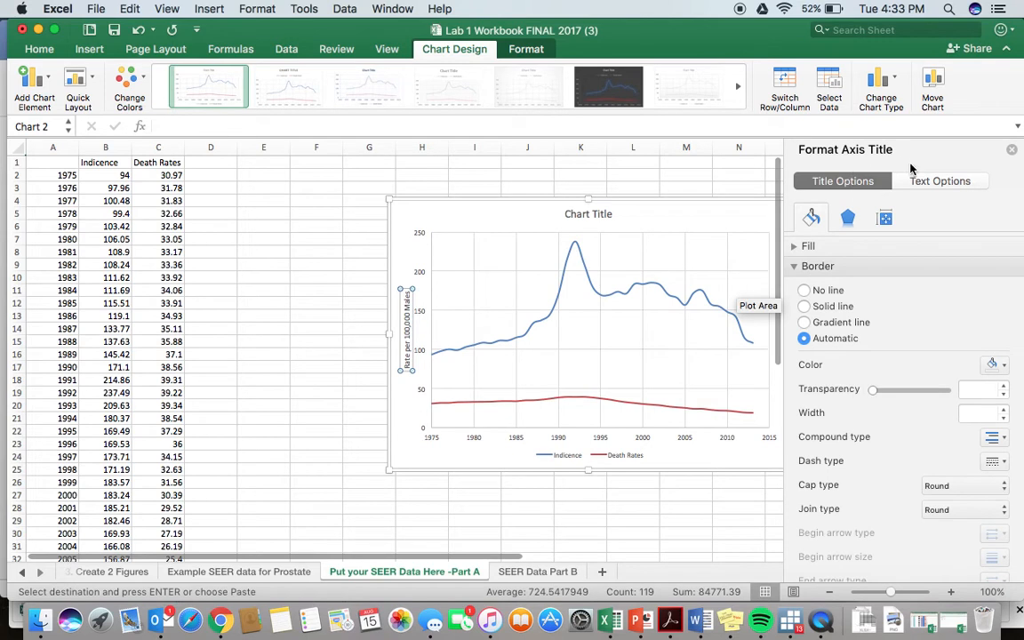
click(885, 220)
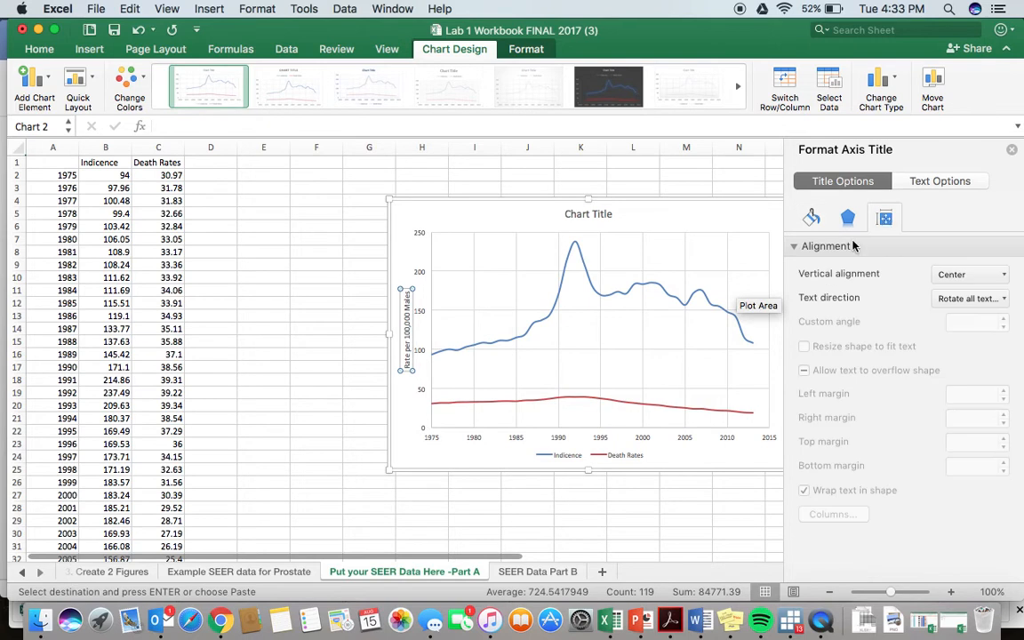
click(970, 299)
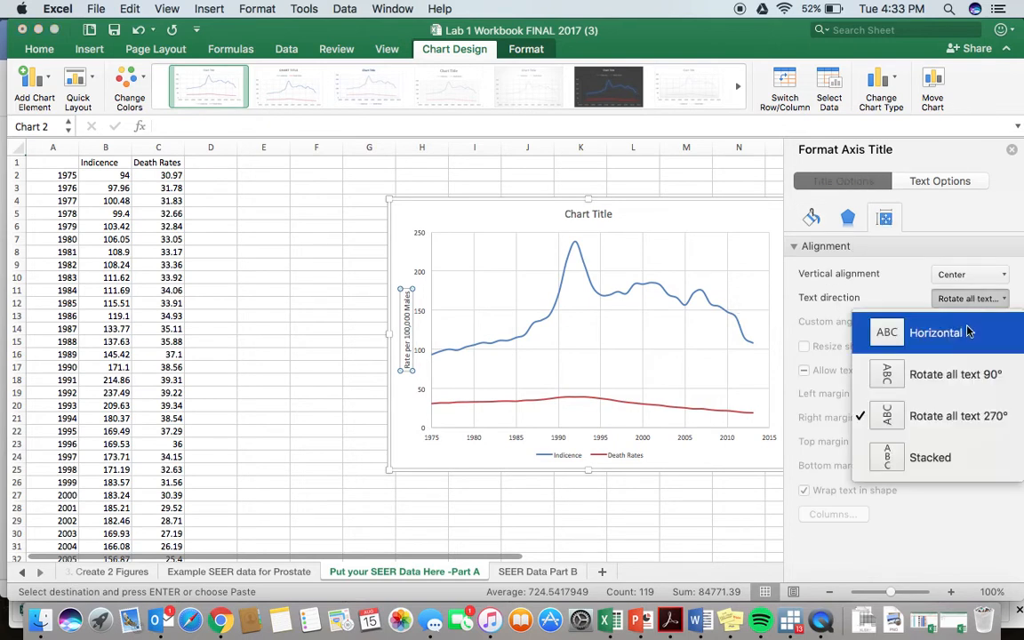
click(968, 332)
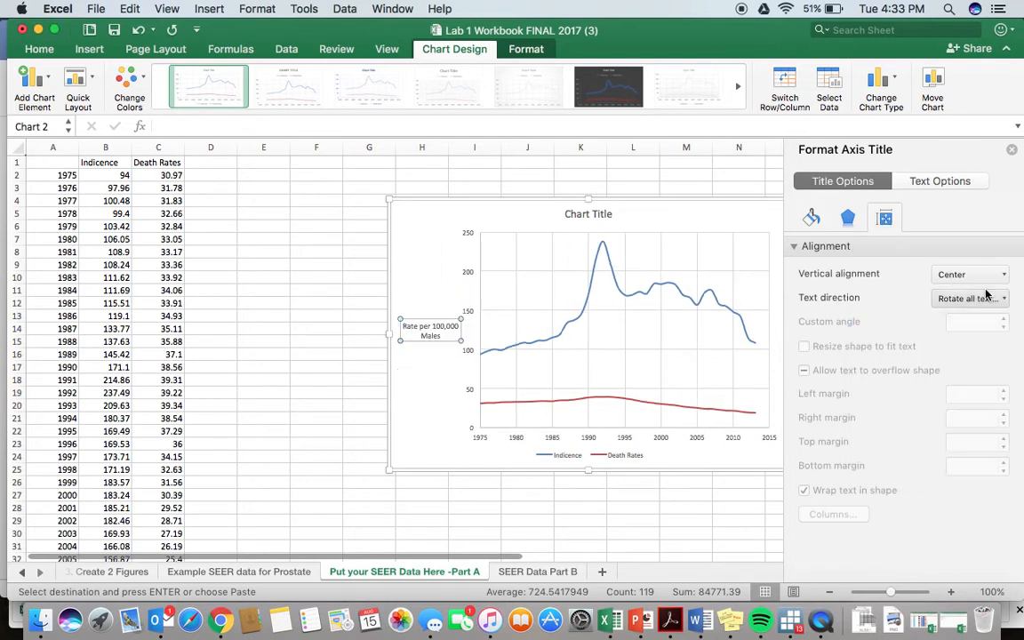
click(1011, 151)
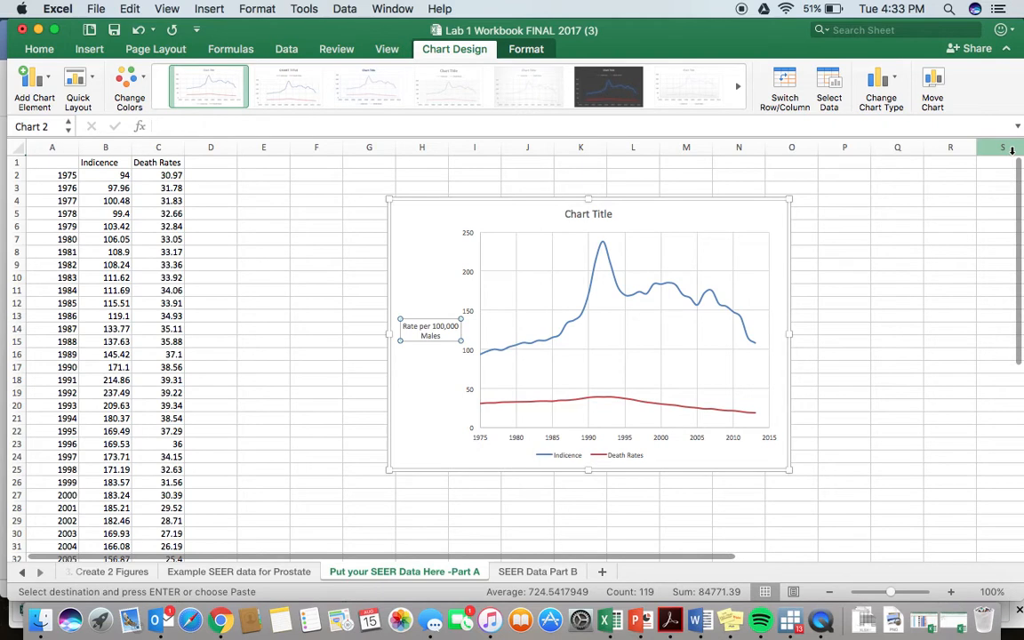
Add a primary horizontal axis title to the chart reading "Year".
click(561, 443)
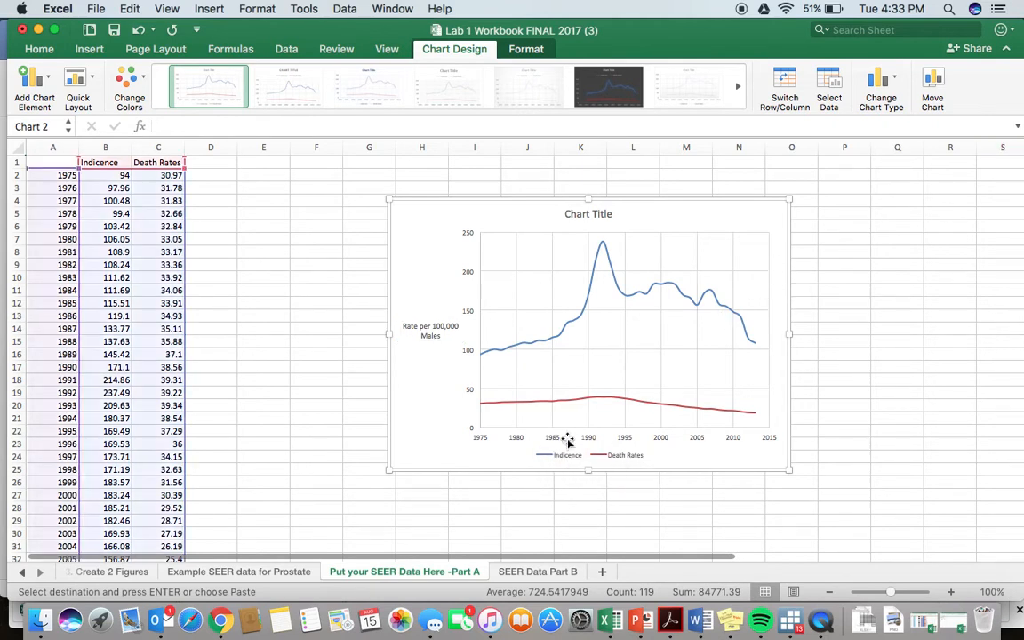
click(558, 439)
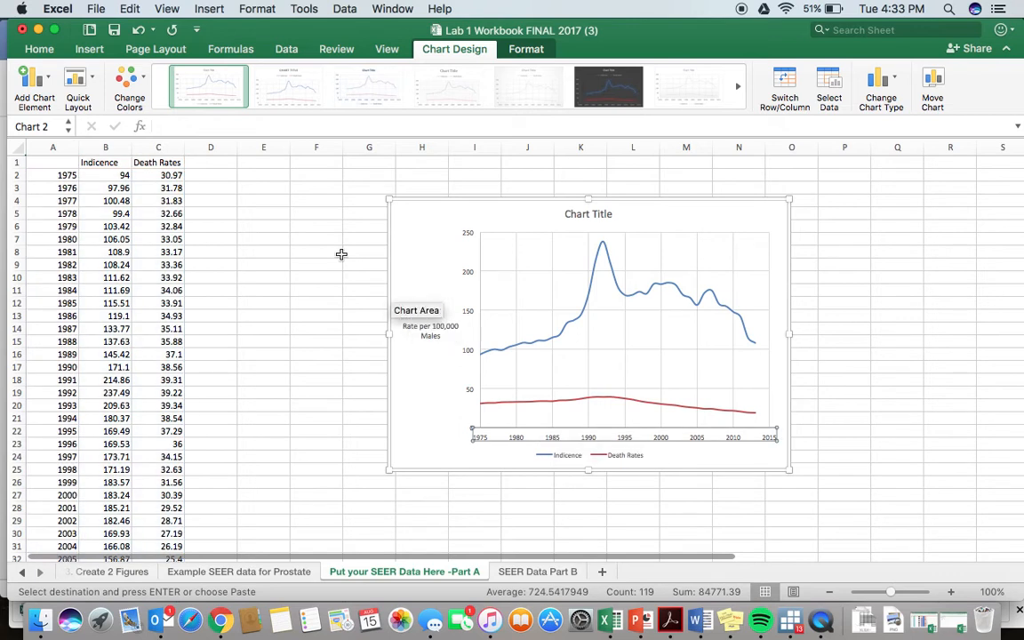
click(41, 88)
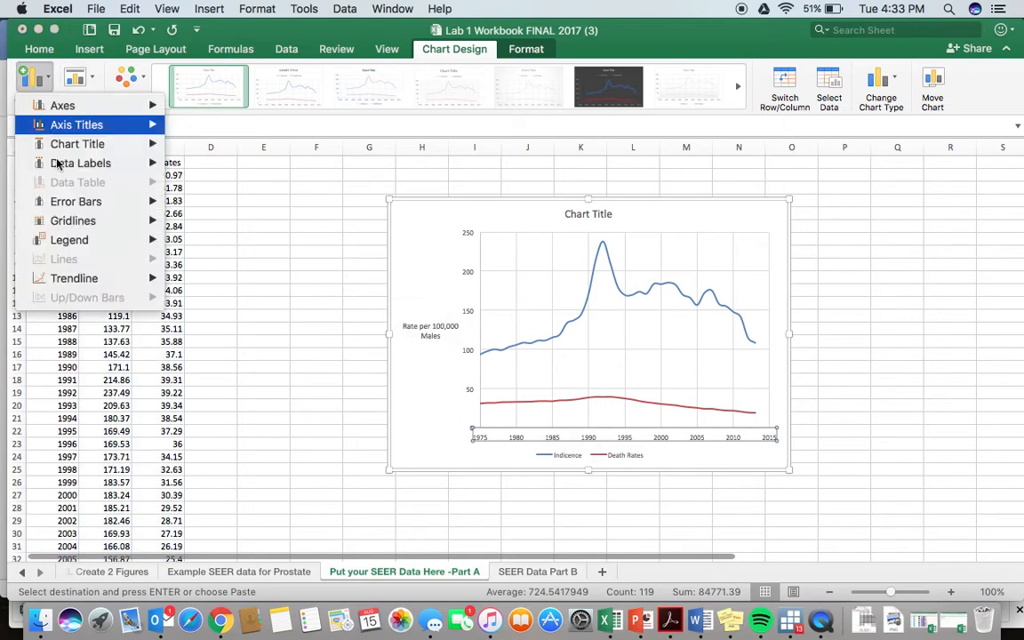
mouse_move(59, 127)
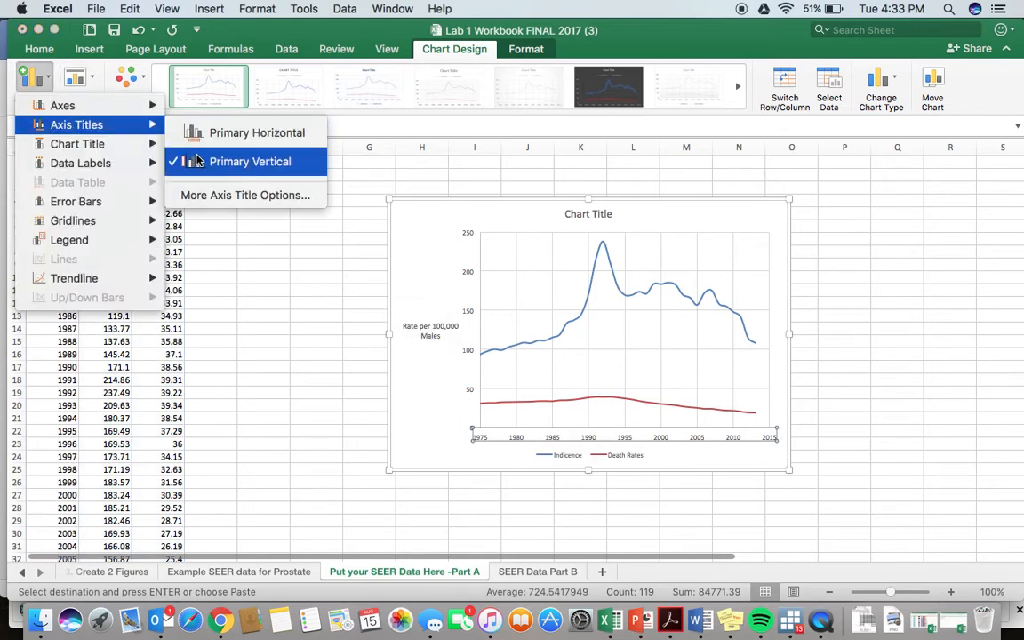
key(Escape)
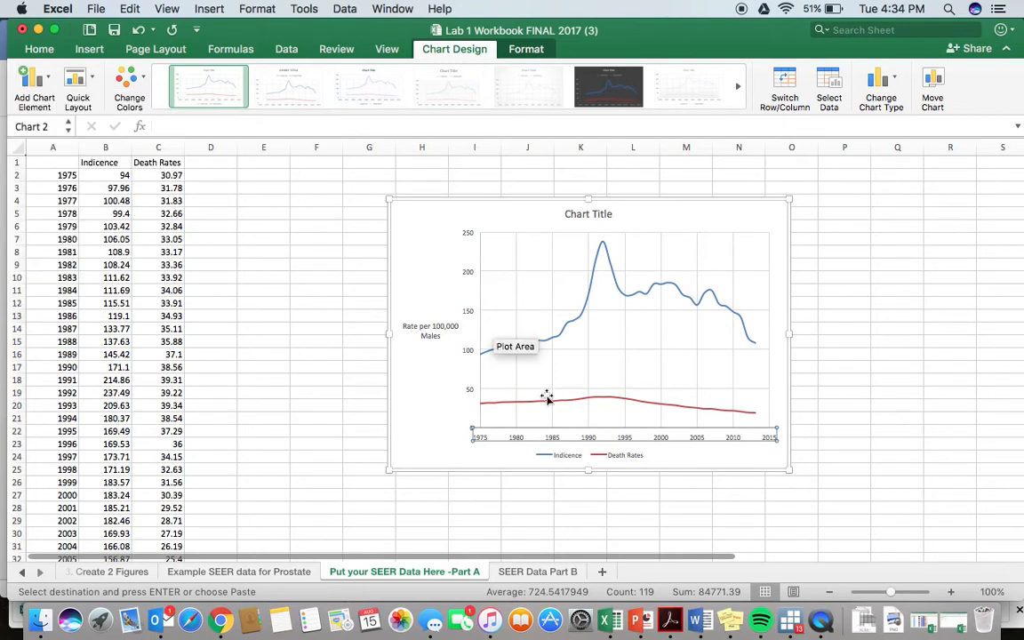
drag(610, 430, 647, 433)
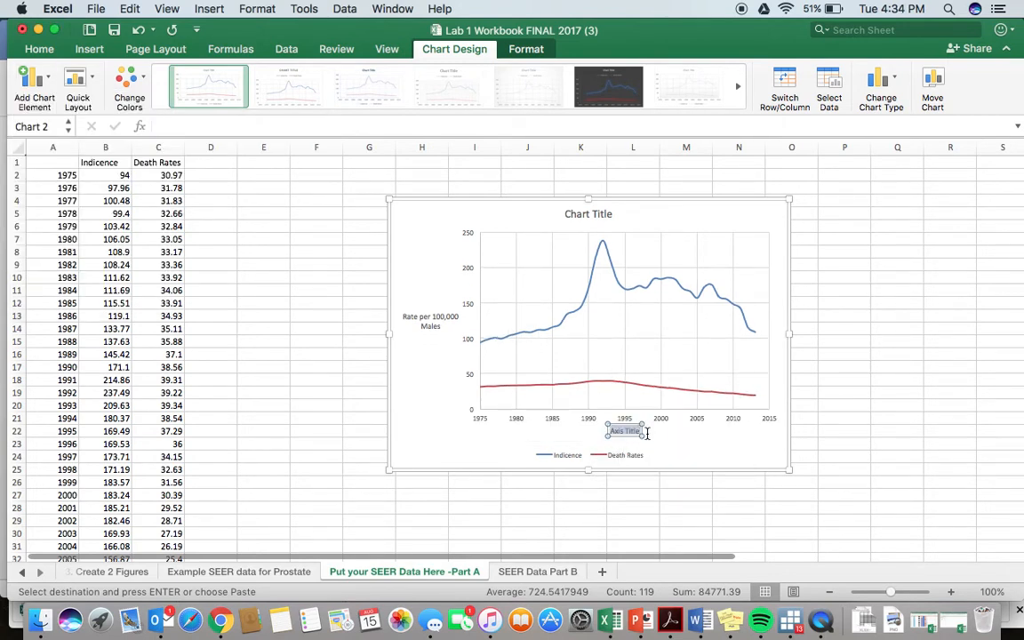
text(Year)
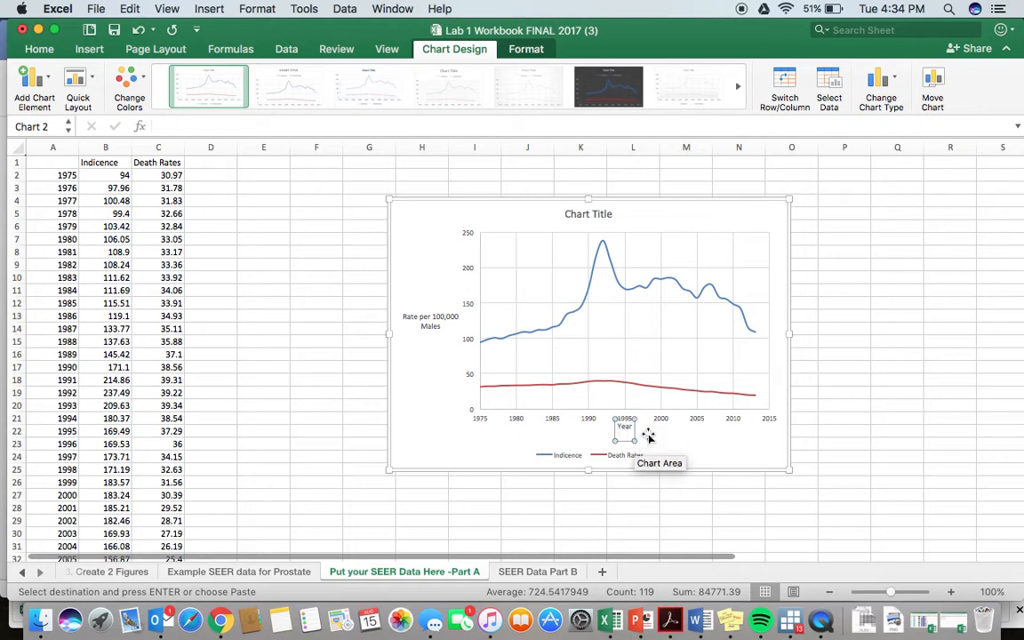
click(665, 433)
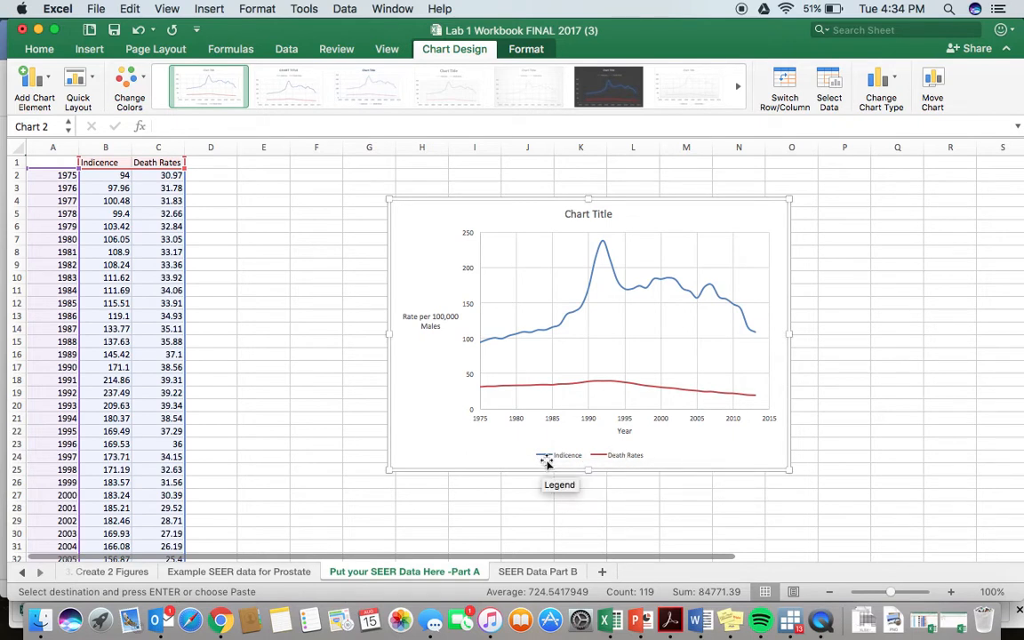
Change the Indicence series line color to the black theme color.
click(666, 285)
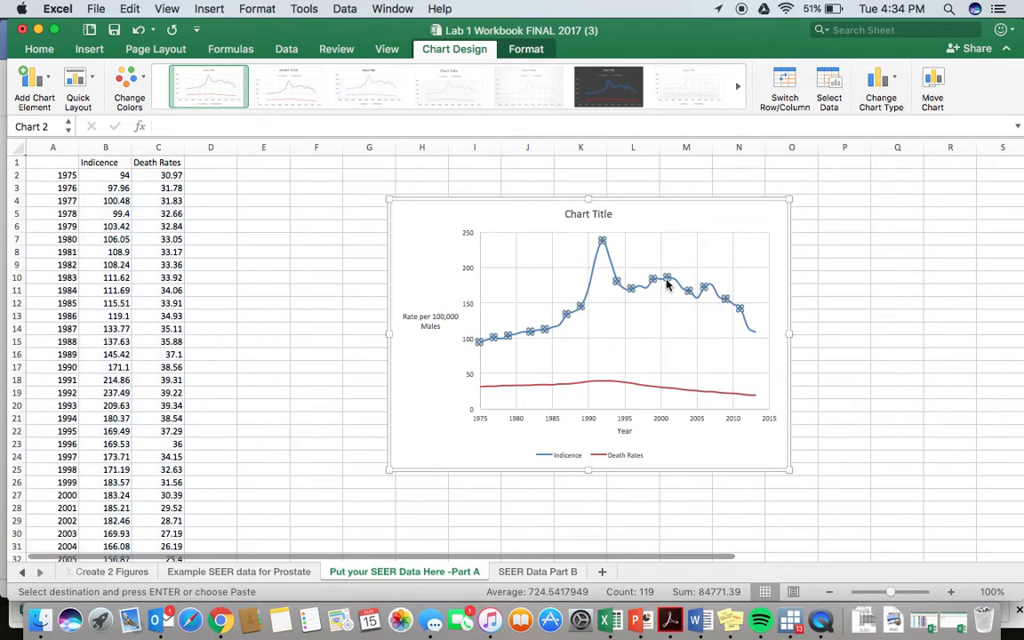
double_click(667, 284)
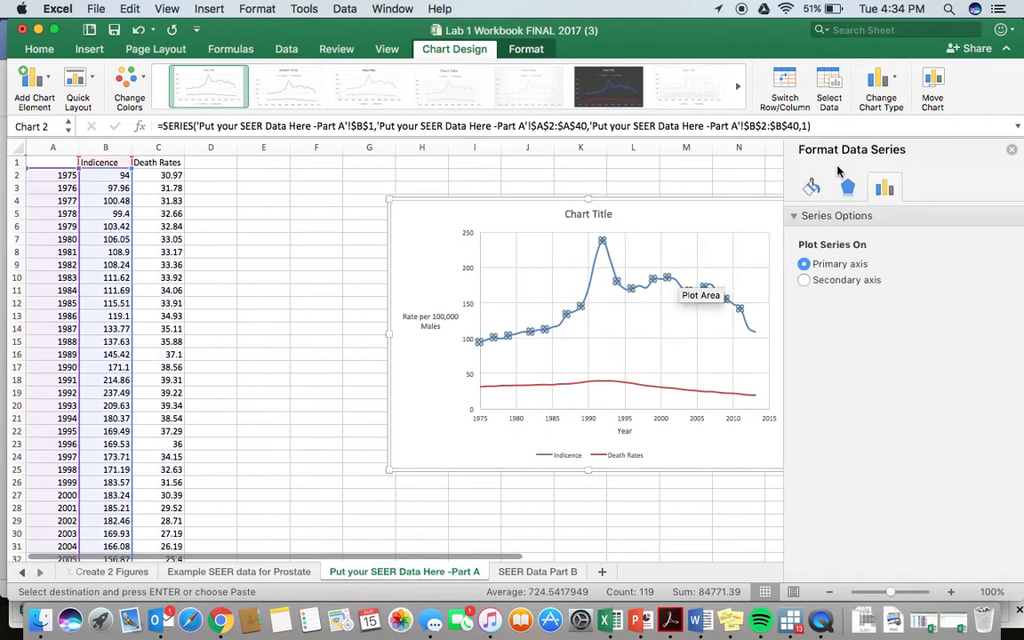
click(811, 189)
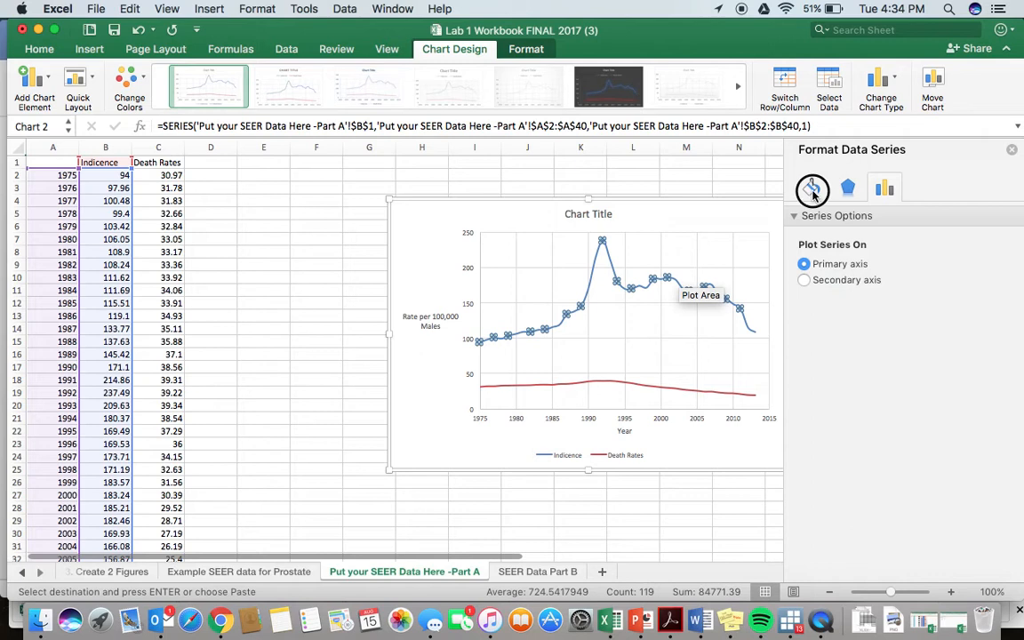
click(812, 192)
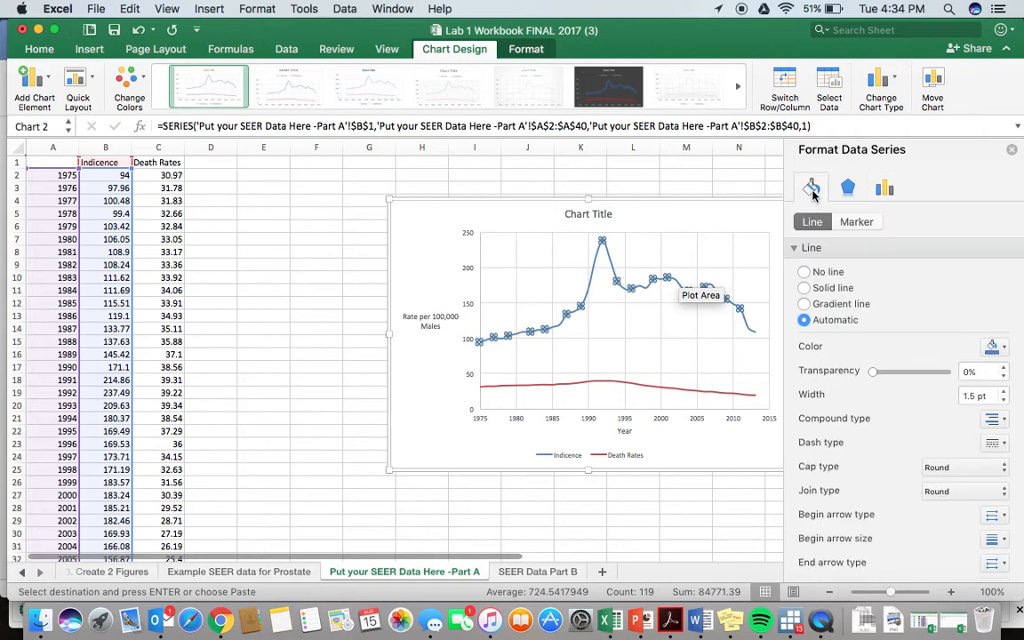
click(991, 346)
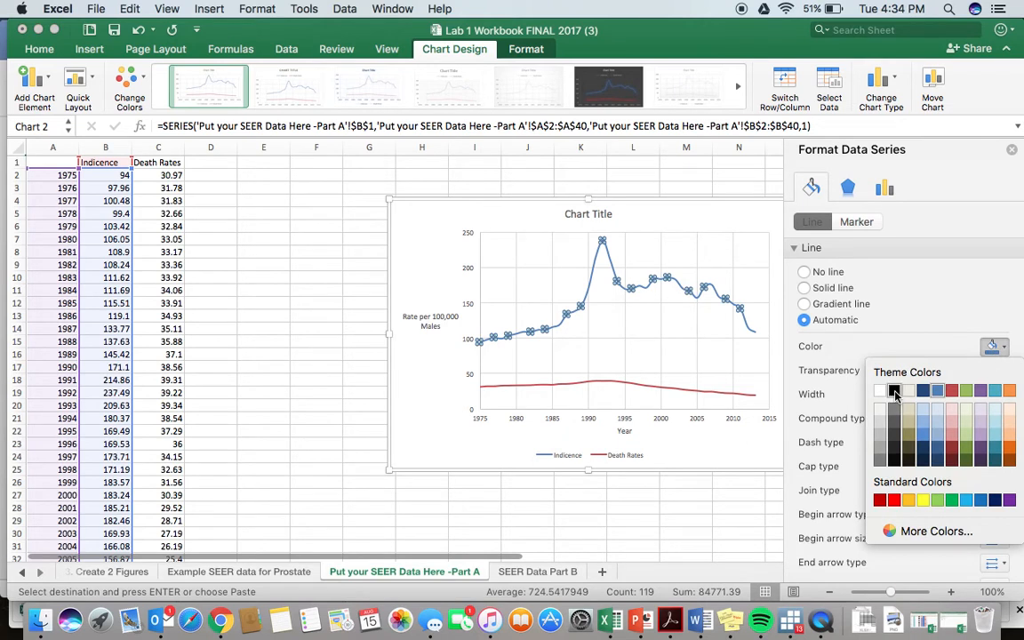
click(894, 392)
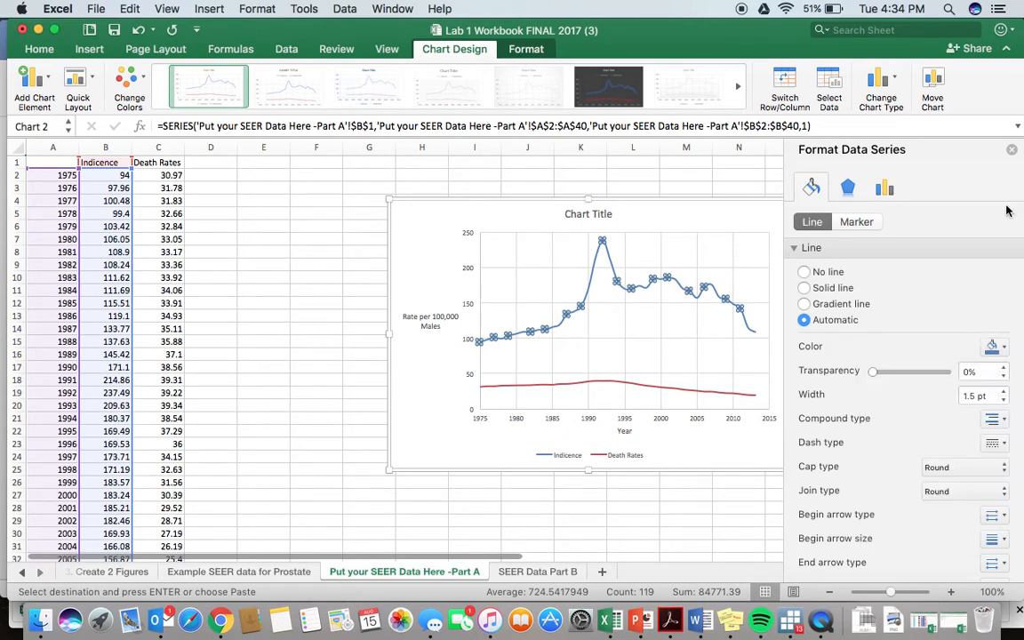
click(1012, 152)
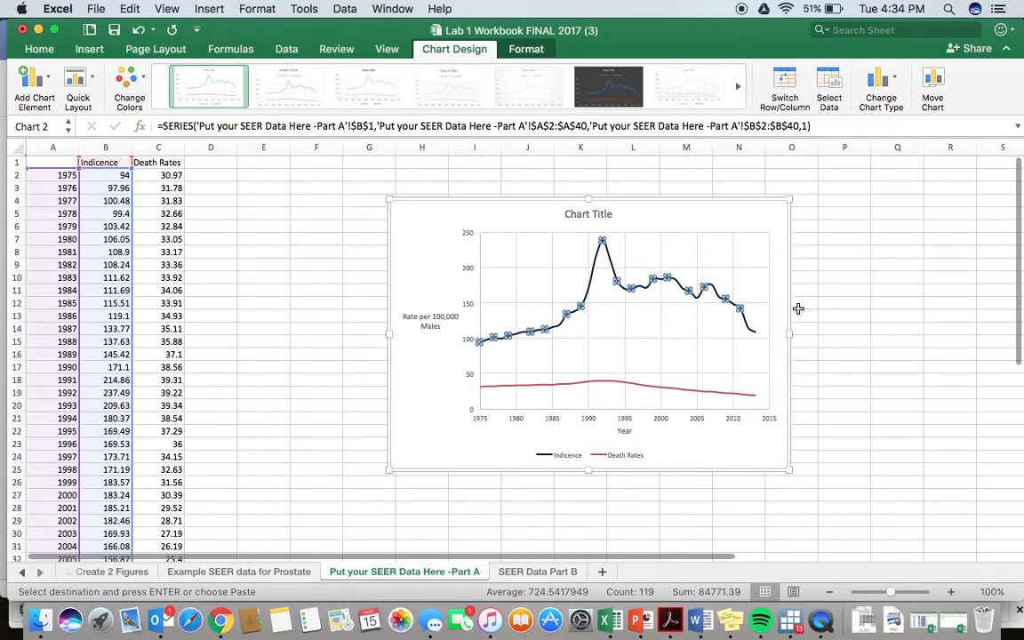
Change the Death Rates series line color to the darkest gray shade of the white theme color.
click(753, 399)
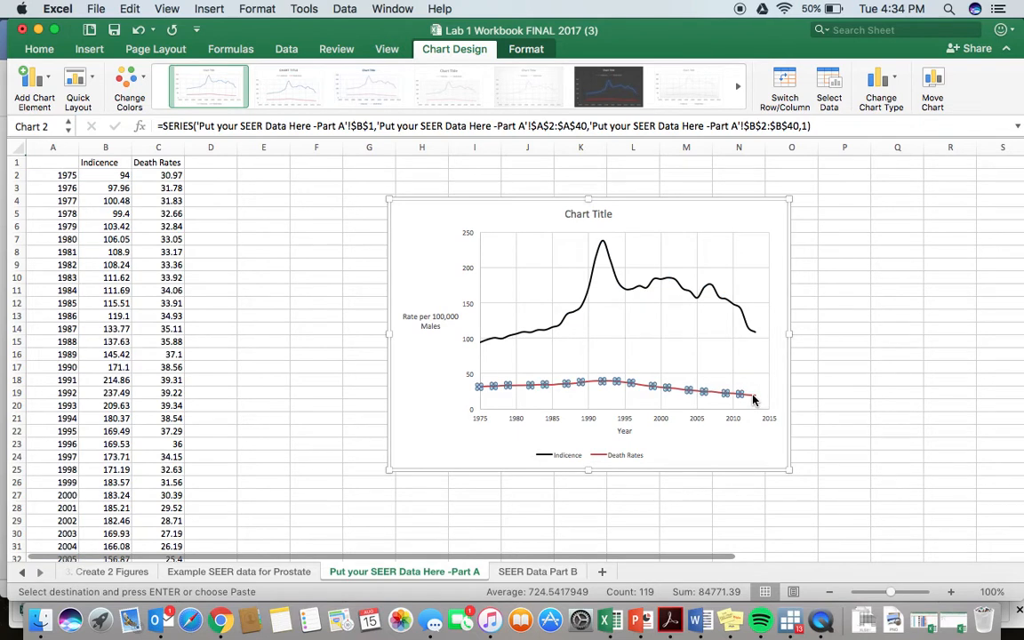
double_click(753, 399)
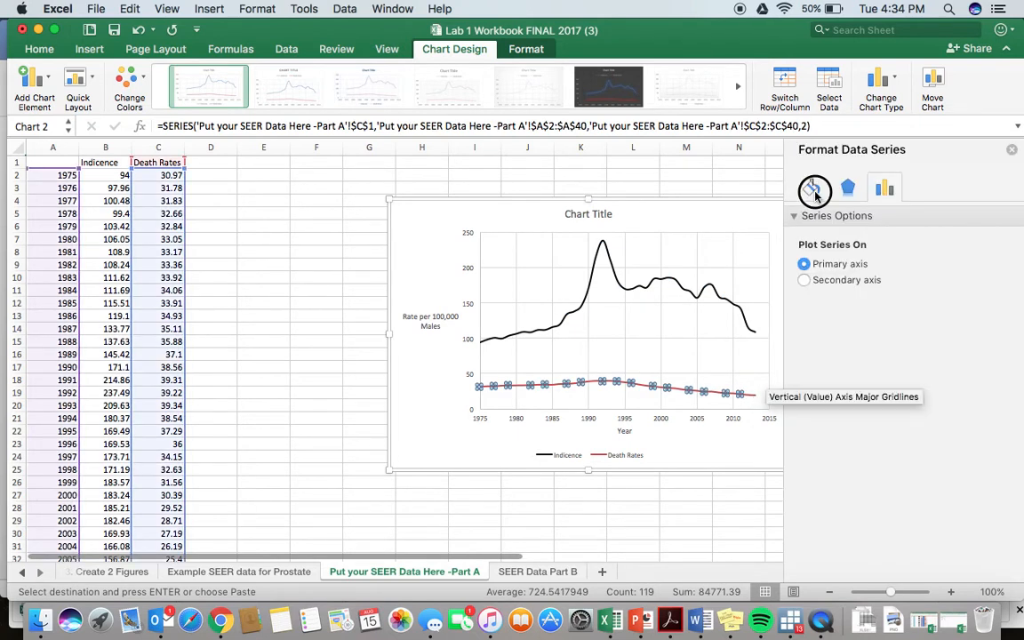
click(811, 188)
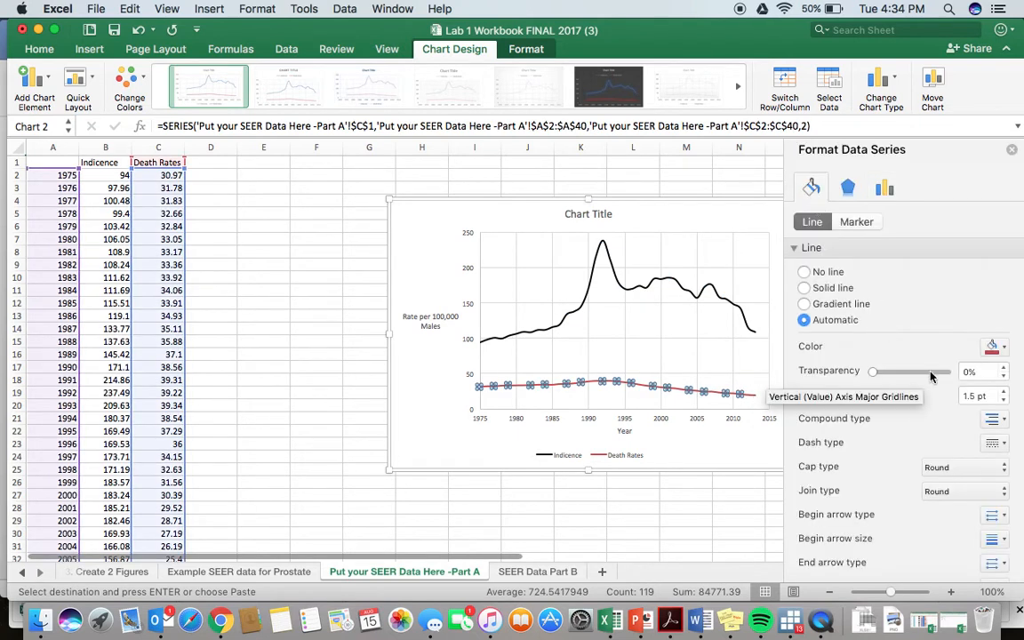
click(992, 346)
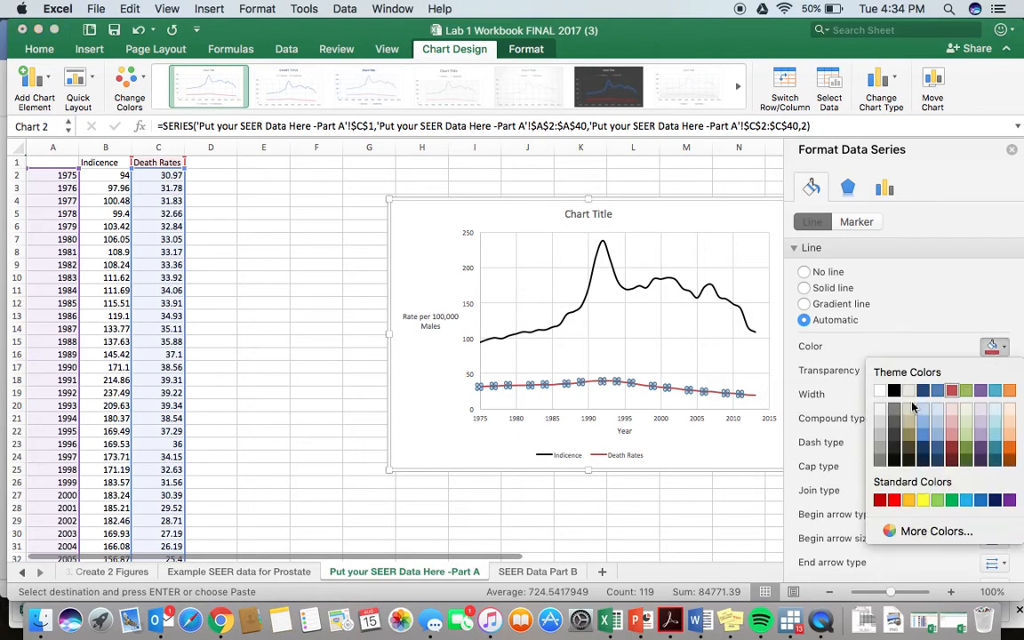
click(879, 462)
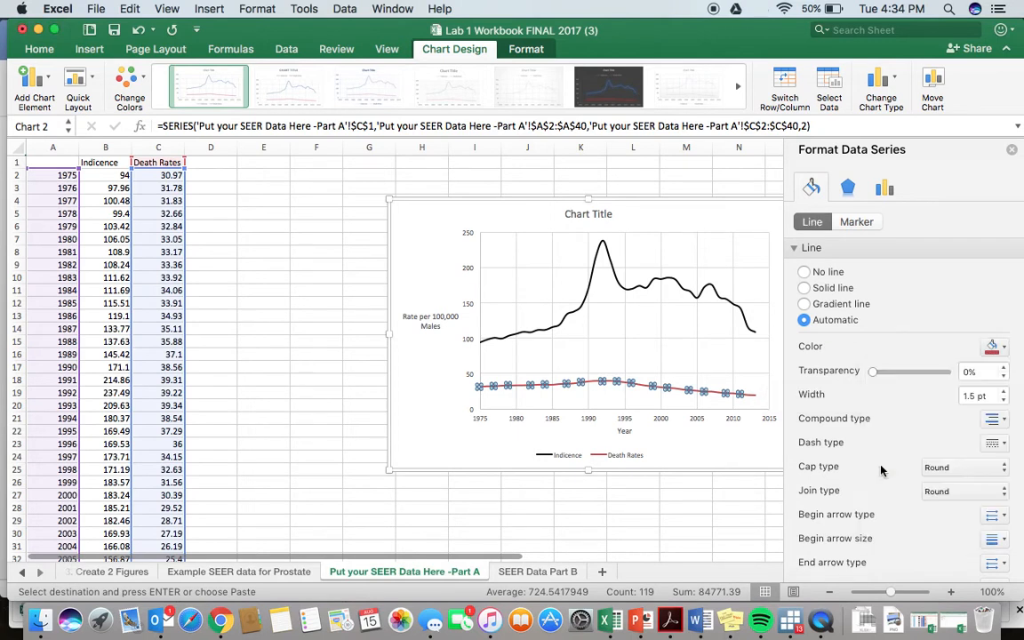
click(1012, 149)
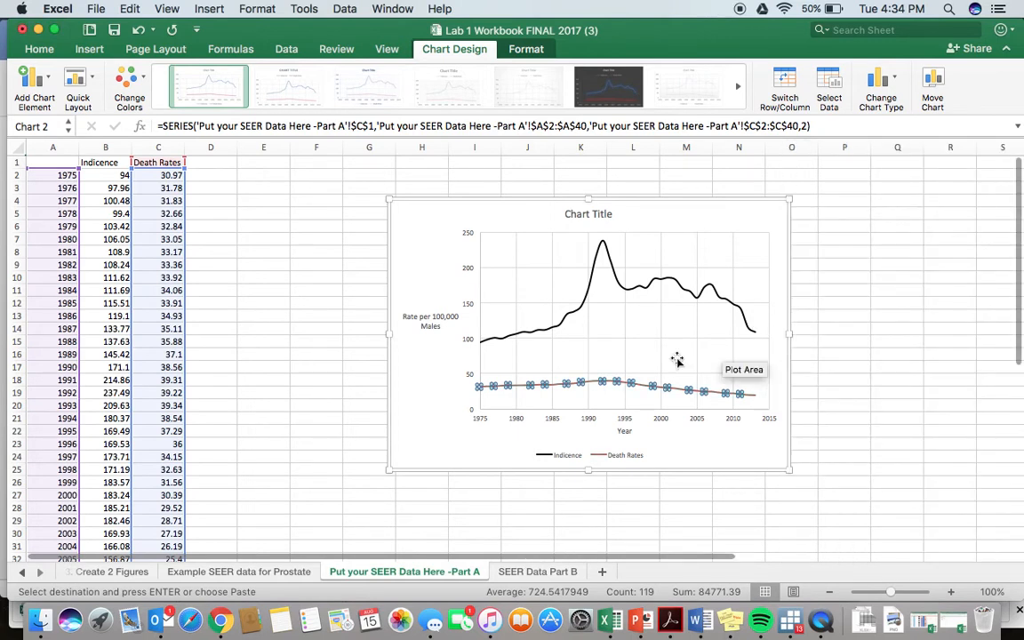
Delete the chart's legend and both its vertical and horizontal major gridlines.
click(546, 452)
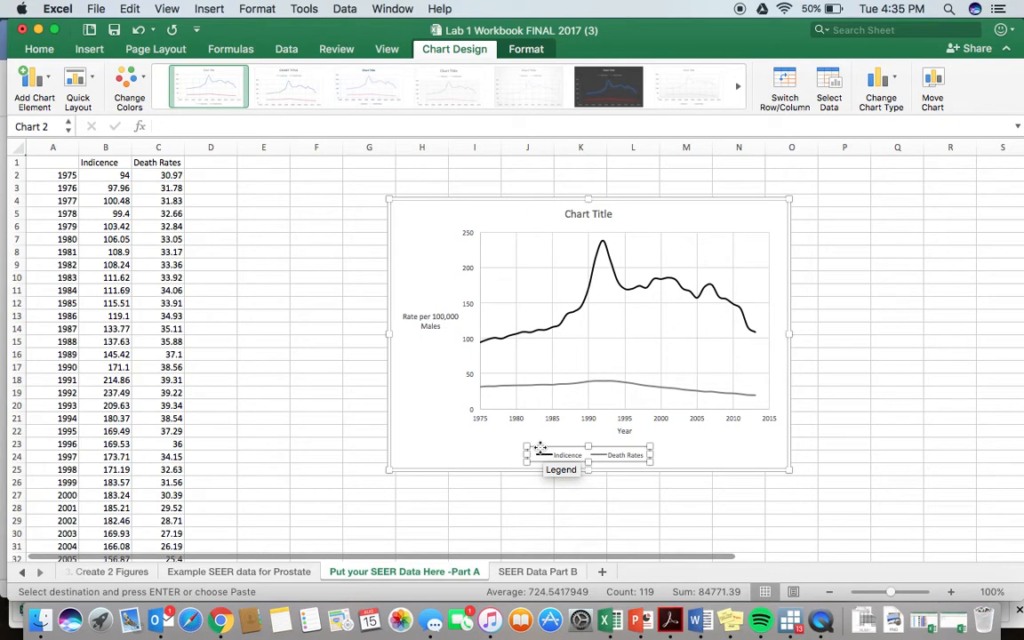
key(Delete)
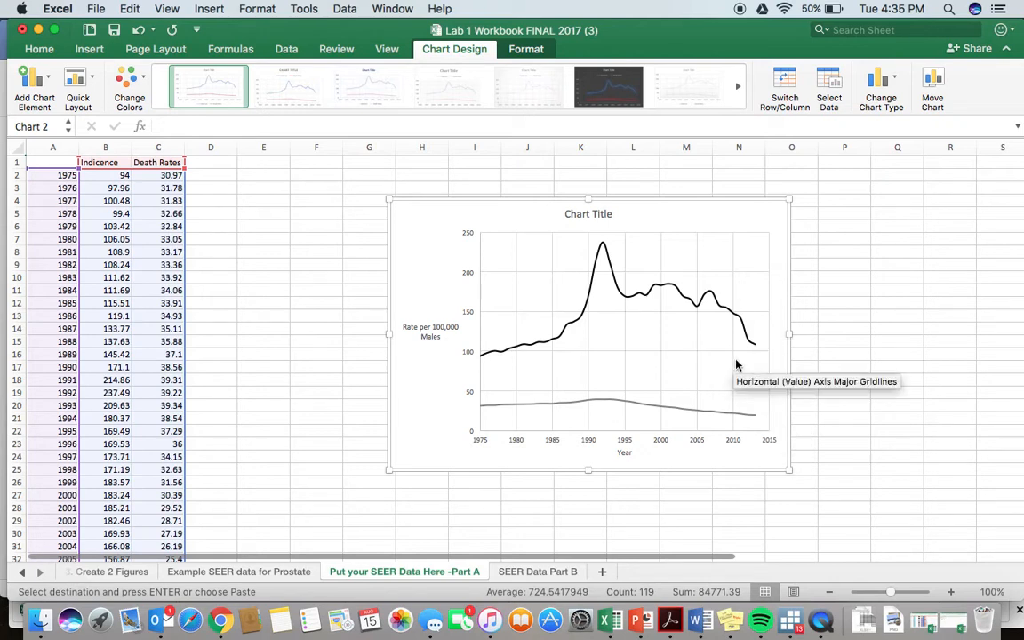
click(515, 251)
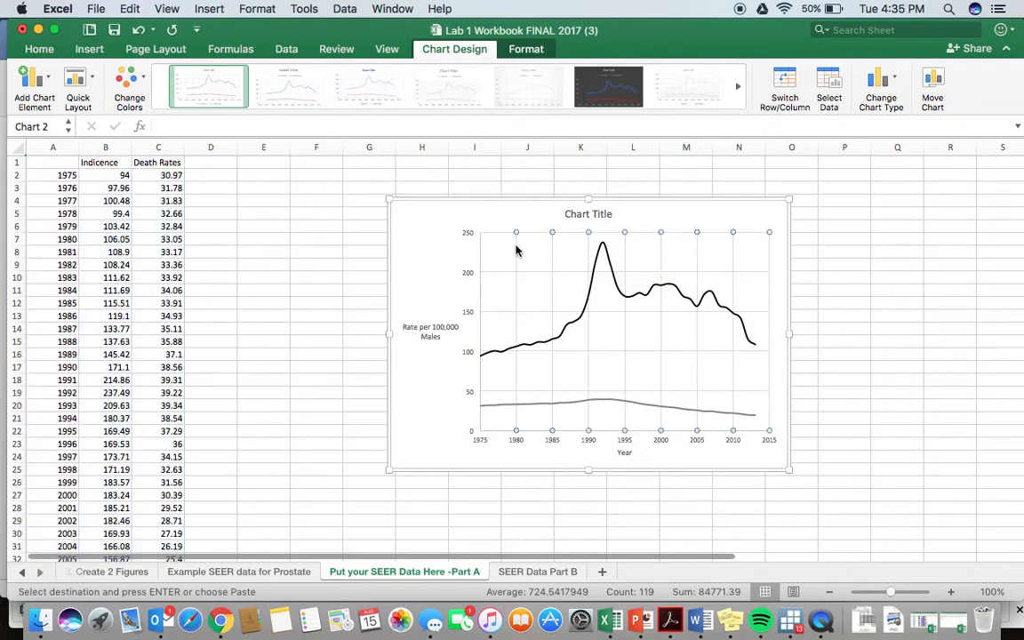
key(Escape)
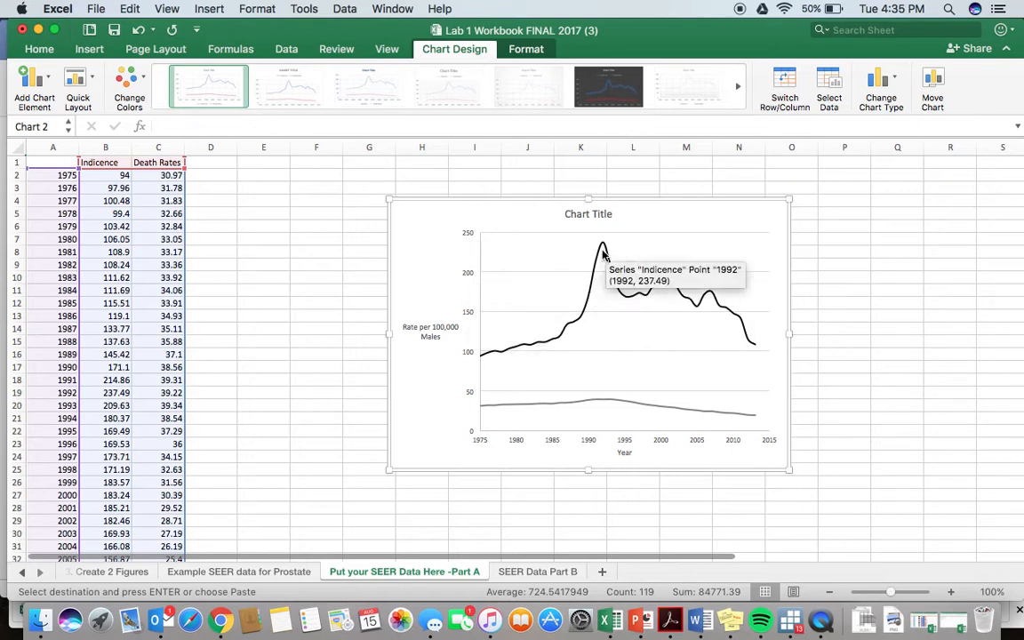
click(540, 356)
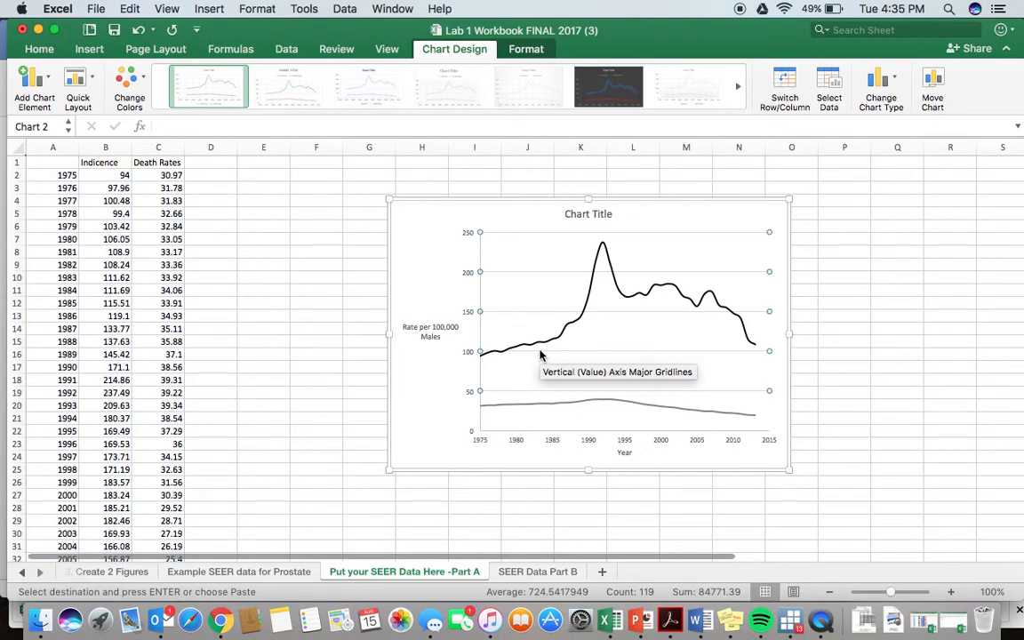
key(Delete)
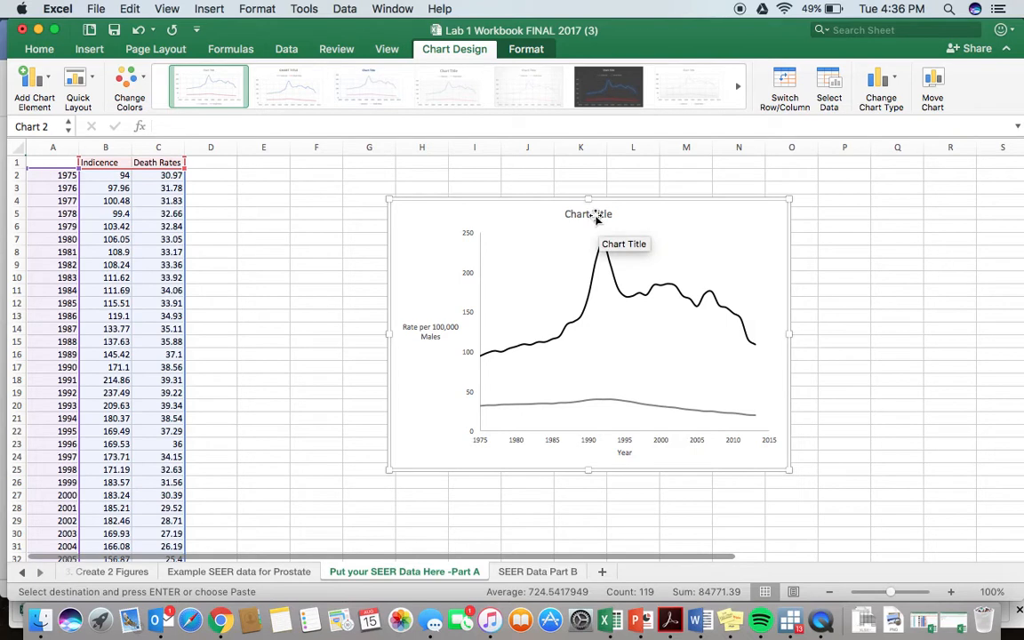
Copy the whole chart and paste it onto the blank slide of Presentation1 in PowerPoint.
click(451, 220)
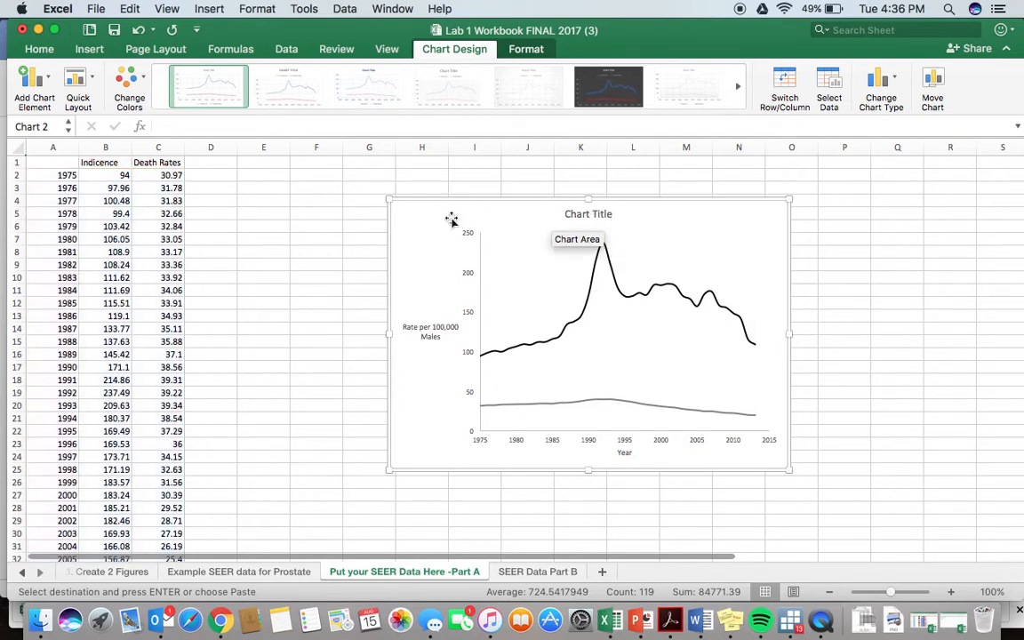
click(638, 615)
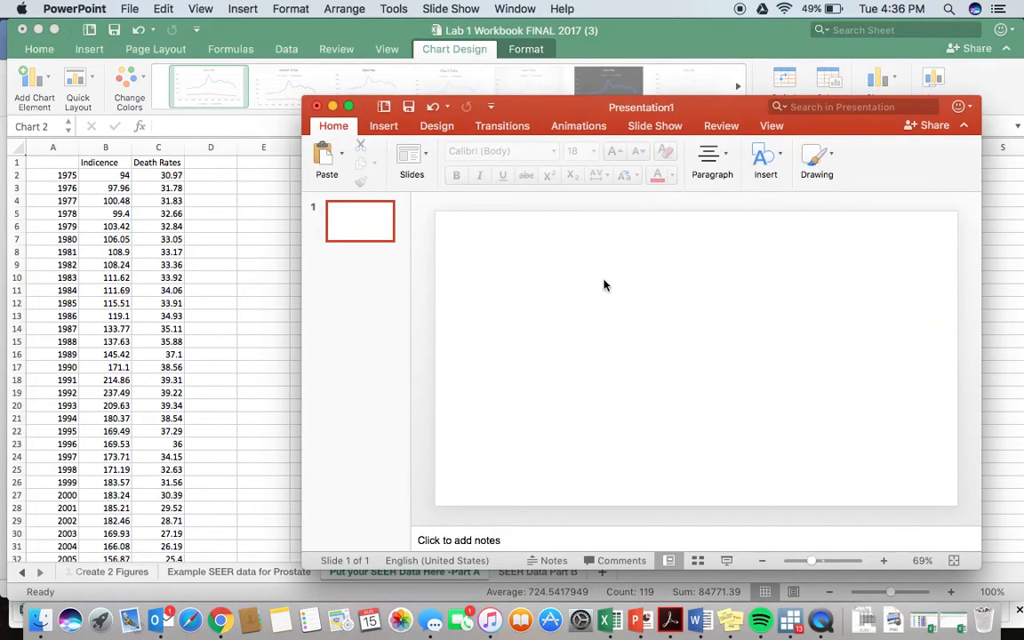
key(super+v)
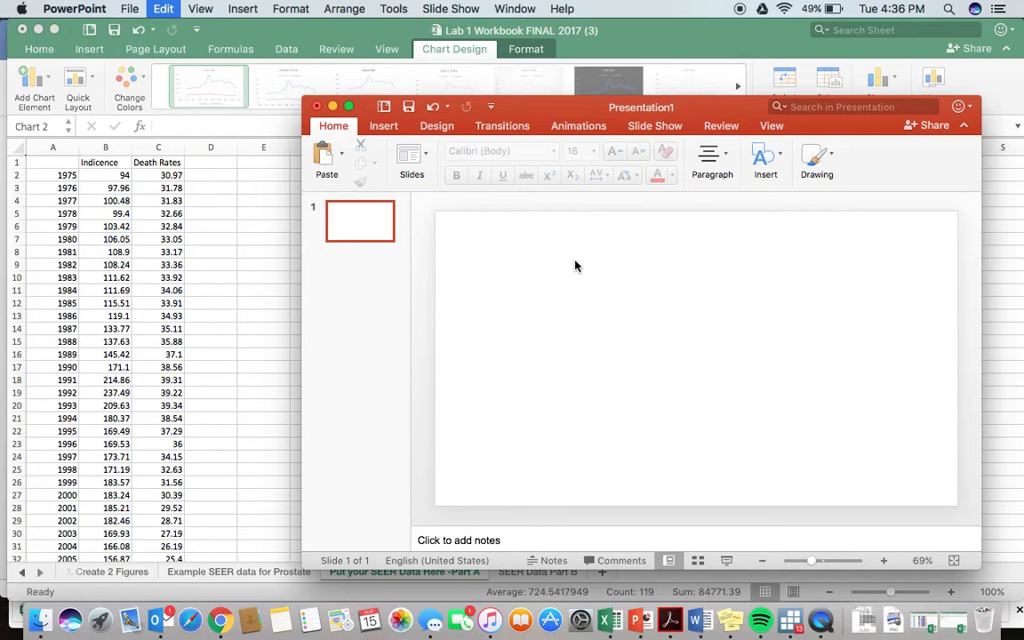
key(super+Tab)
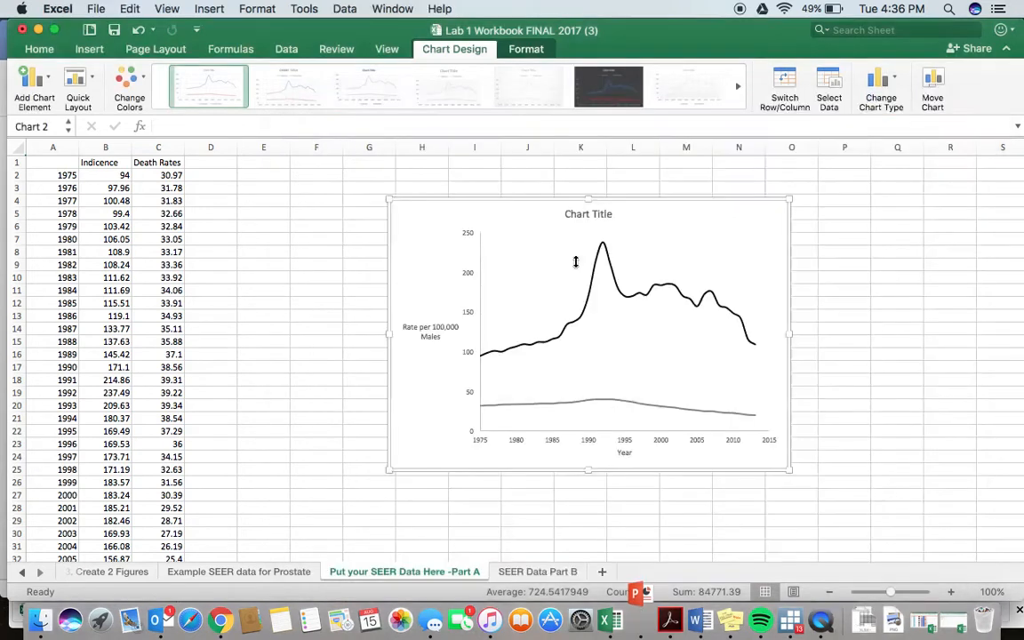
key(super+c)
click(629, 232)
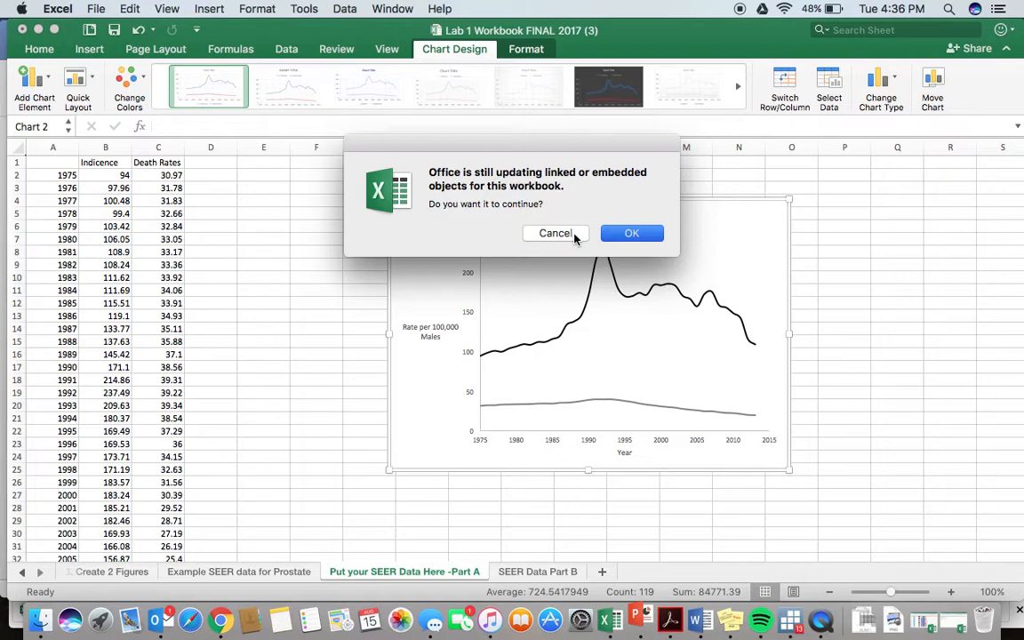
click(648, 620)
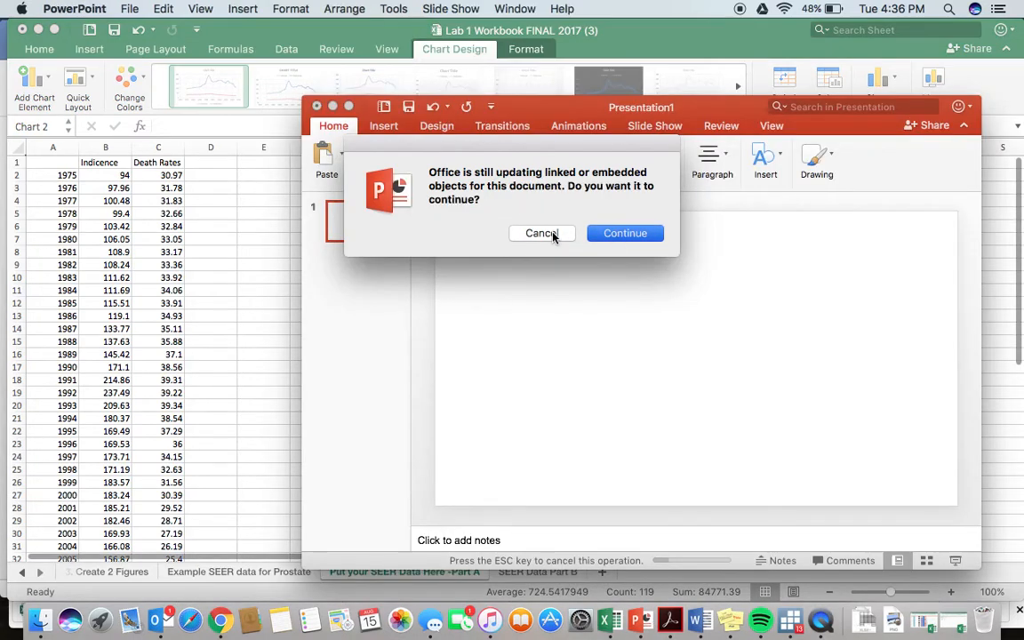
click(553, 235)
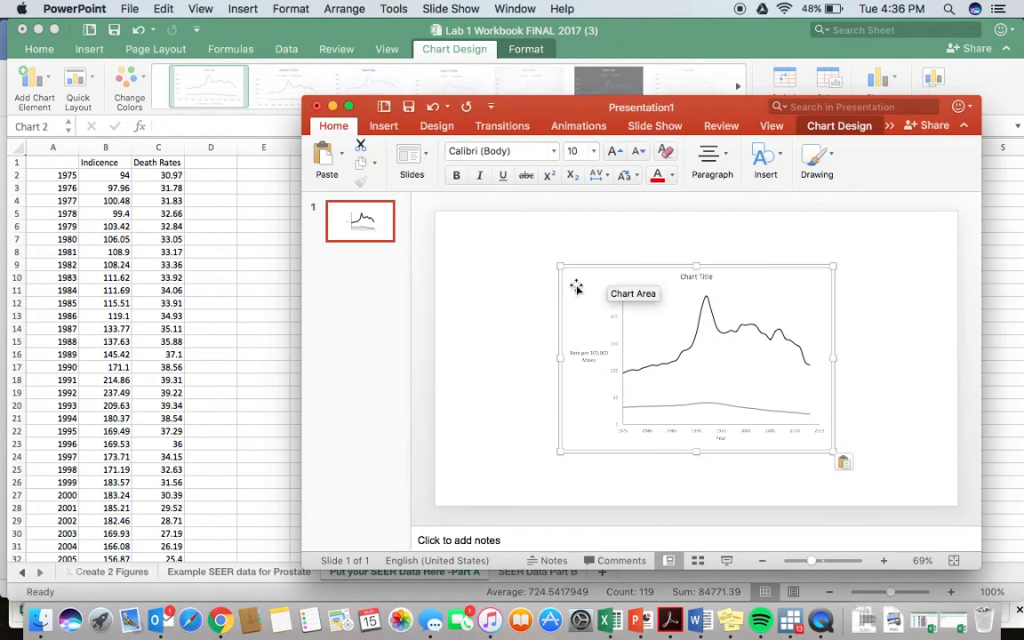
Enlarge the pasted chart on the slide and set its vertical axis title's font size to 18.
drag(560, 267, 526, 249)
drag(833, 450, 875, 463)
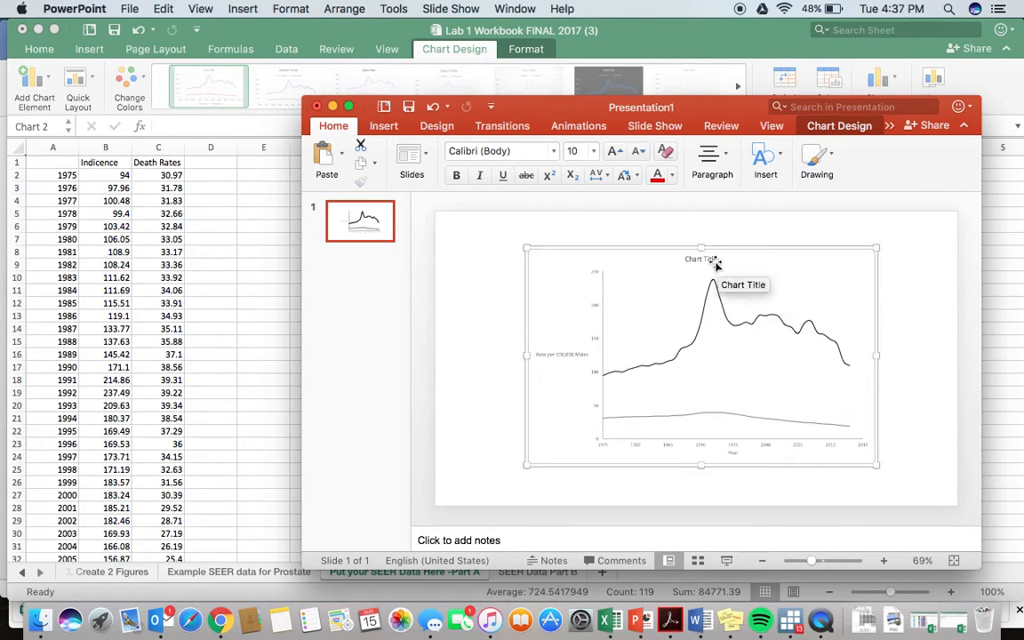
click(569, 354)
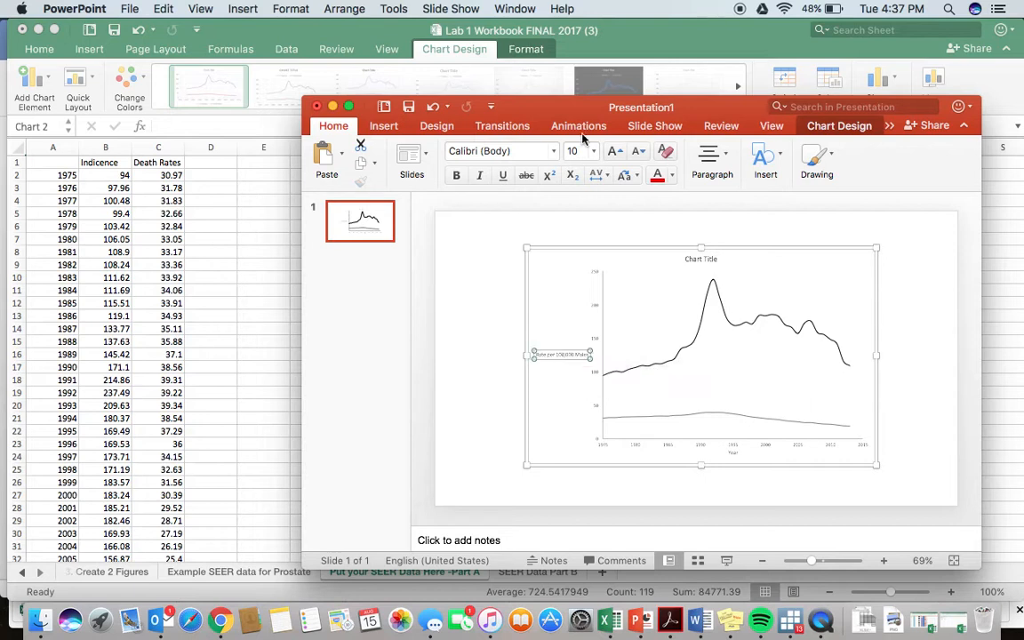
click(594, 155)
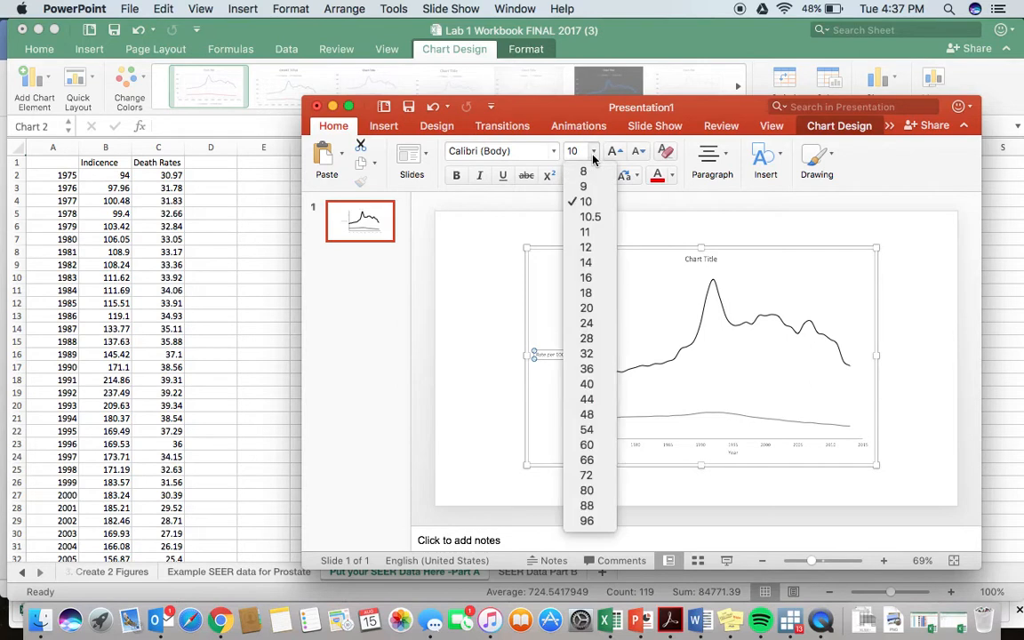
click(586, 293)
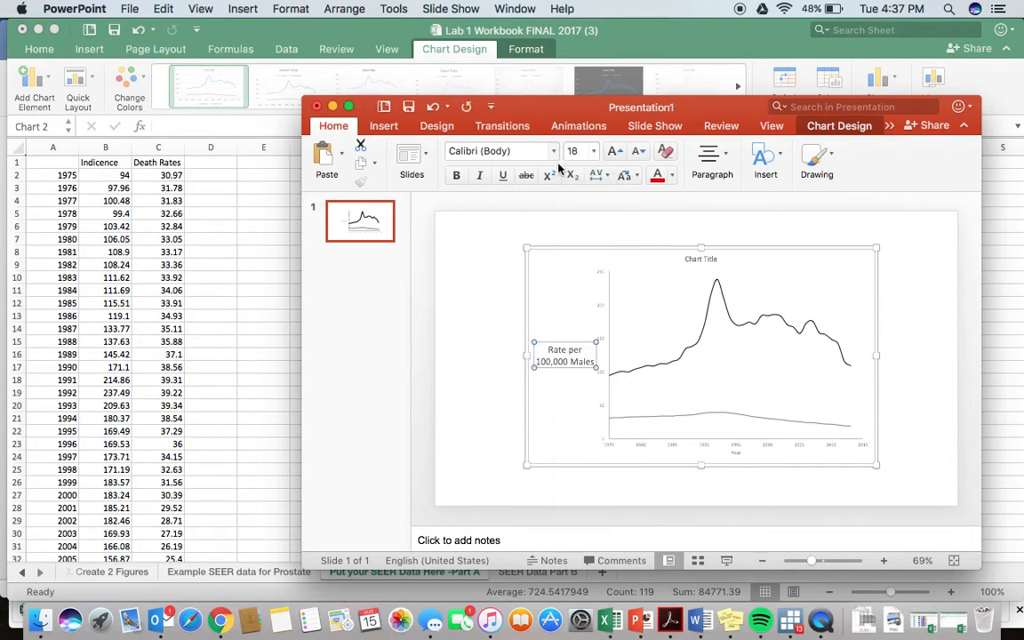